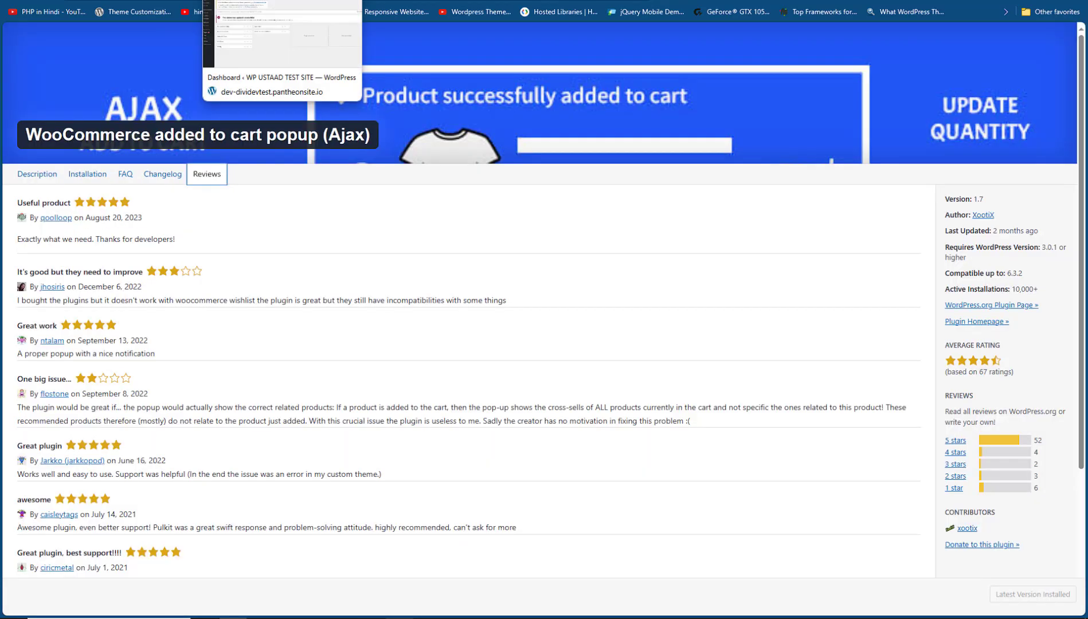
Step: Search for "WooCommerce added to cart popup" among the plugins that can be added to the WordPress test site
{"action": "left_click", "coordinate": [232, 17]}
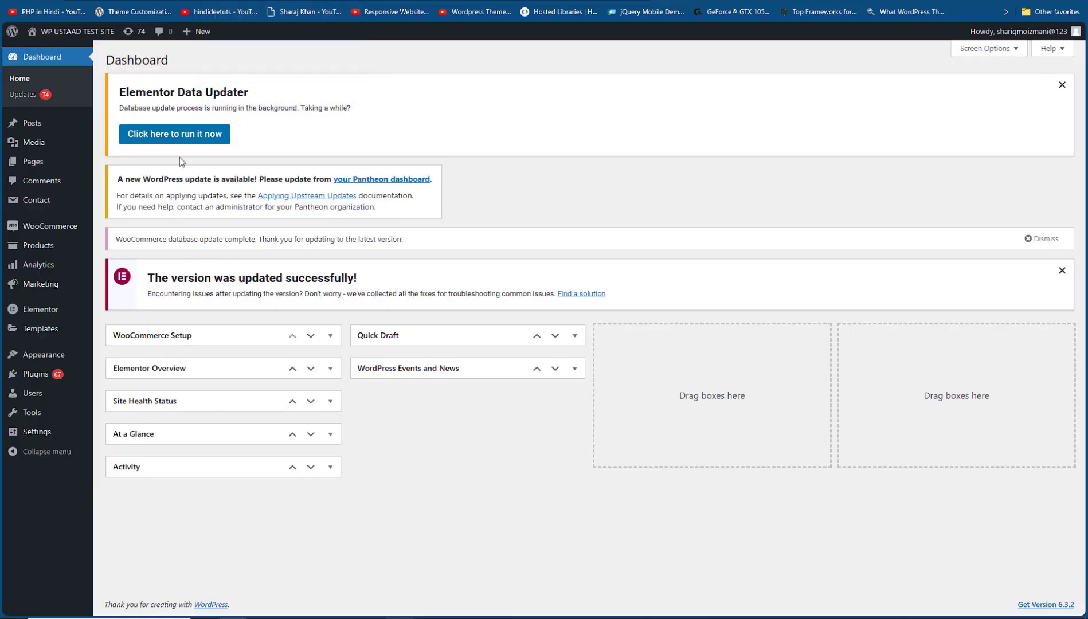
{"action": "left_click", "coordinate": [115, 395]}
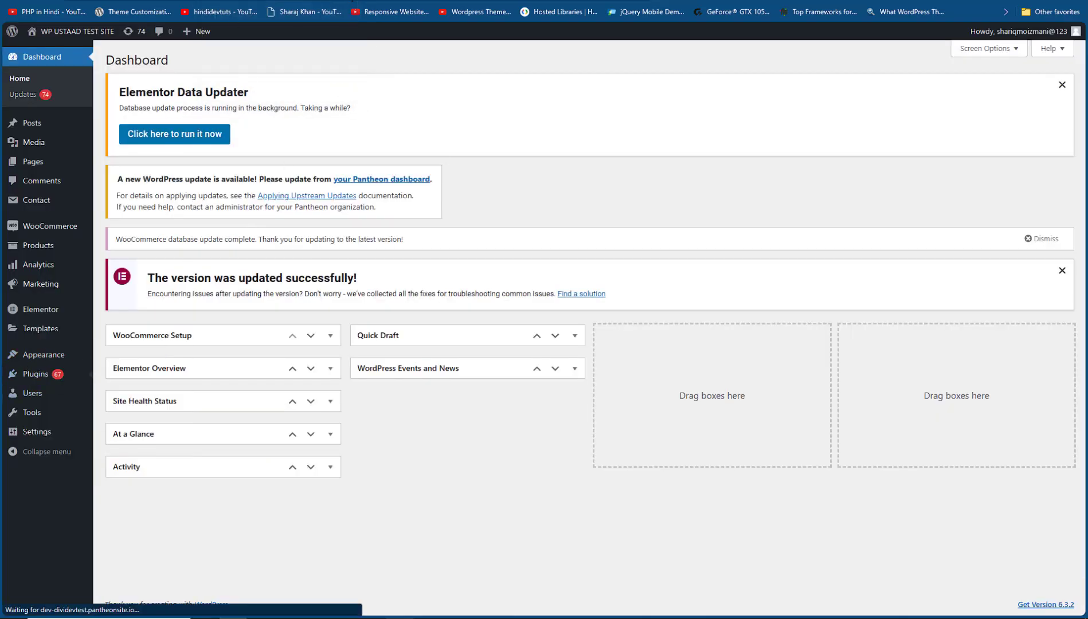
{"action": "left_click_drag", "start_coordinate": [33, 133], "coordinate": [325, 137]}
{"action": "key", "text": "ctrl+c"}
{"action": "key", "text": "Escape"}
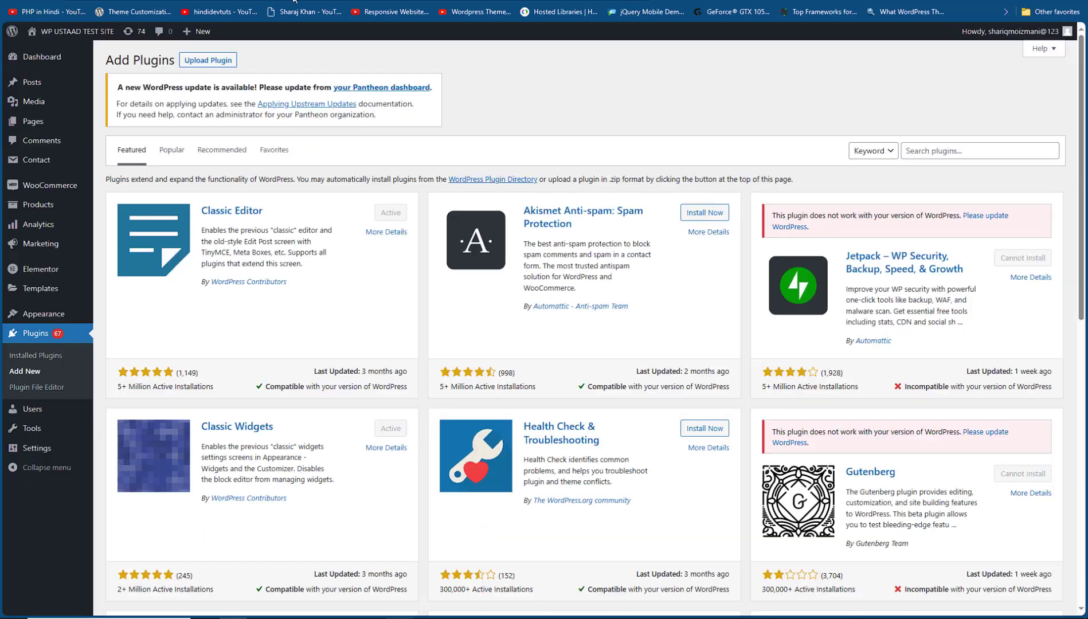
{"action": "left_click", "coordinate": [943, 149]}
{"action": "key", "text": "ctrl+v"}
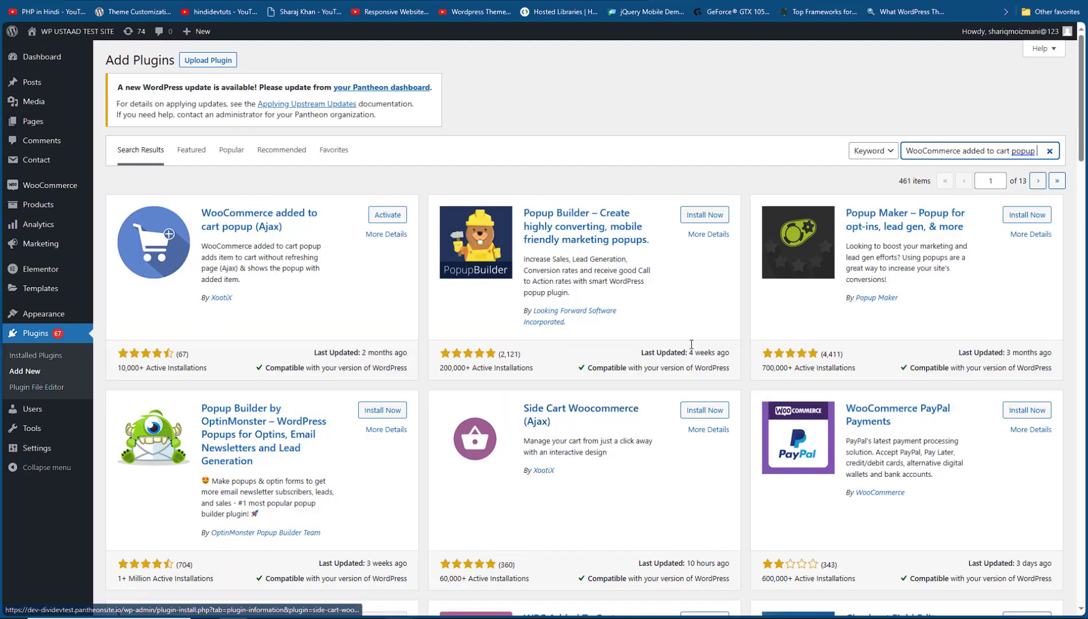
Step: Open the details of WooCommerce added to cart popup (Ajax), view its description and open its live demo
{"action": "right_click", "coordinate": [261, 228]}
{"action": "left_click", "coordinate": [261, 228]}
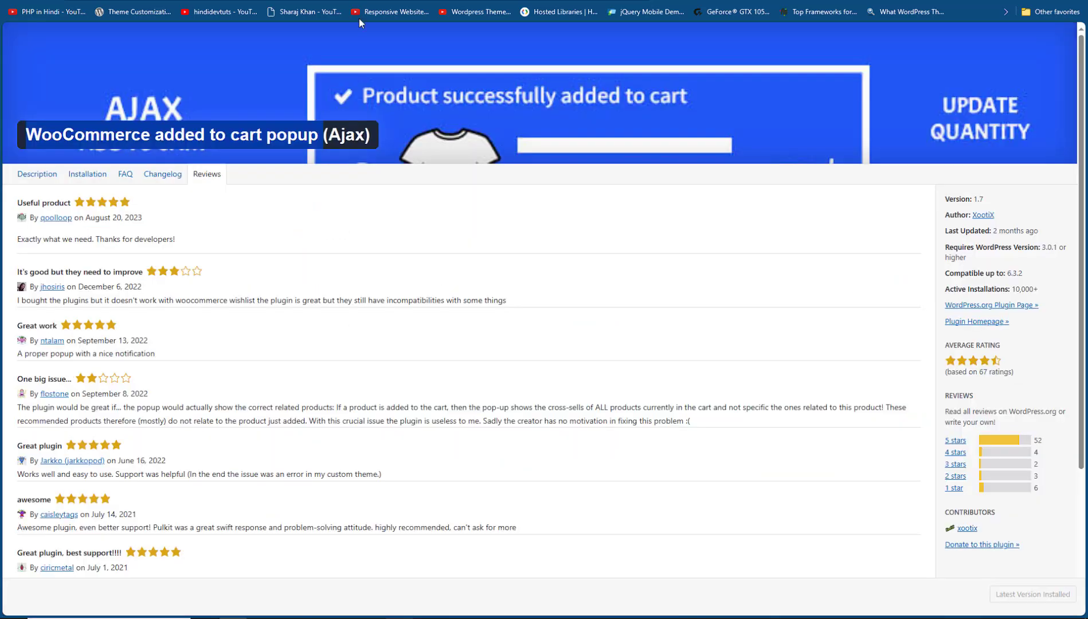
{"action": "left_click", "coordinate": [56, 179]}
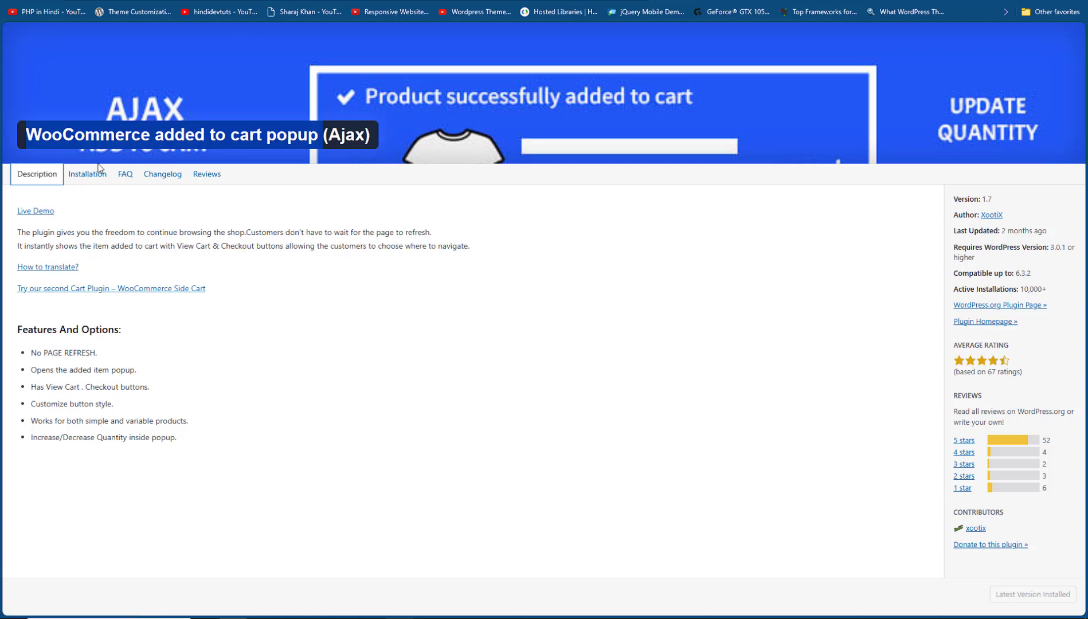
{"action": "left_click", "coordinate": [28, 211]}
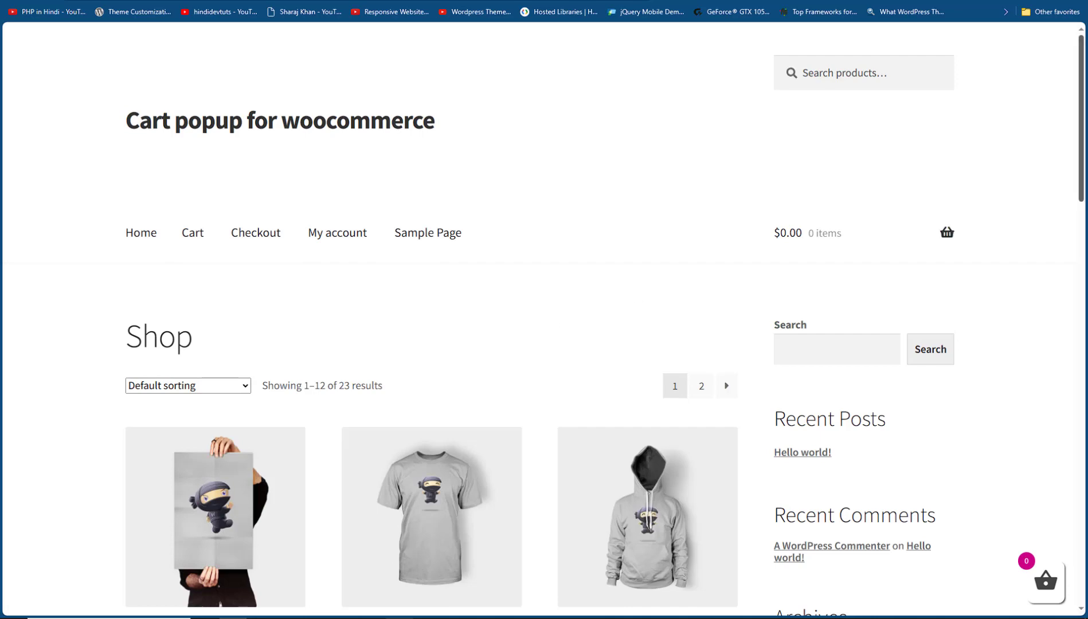
Step: Try the cart popup in the demo shop by adding the Happy Ninja T-shirt, and close the popup
{"action": "scroll", "coordinate": [629, 345], "scroll_direction": "down", "scroll_amount": 3}
{"action": "left_click", "coordinate": [428, 450]}
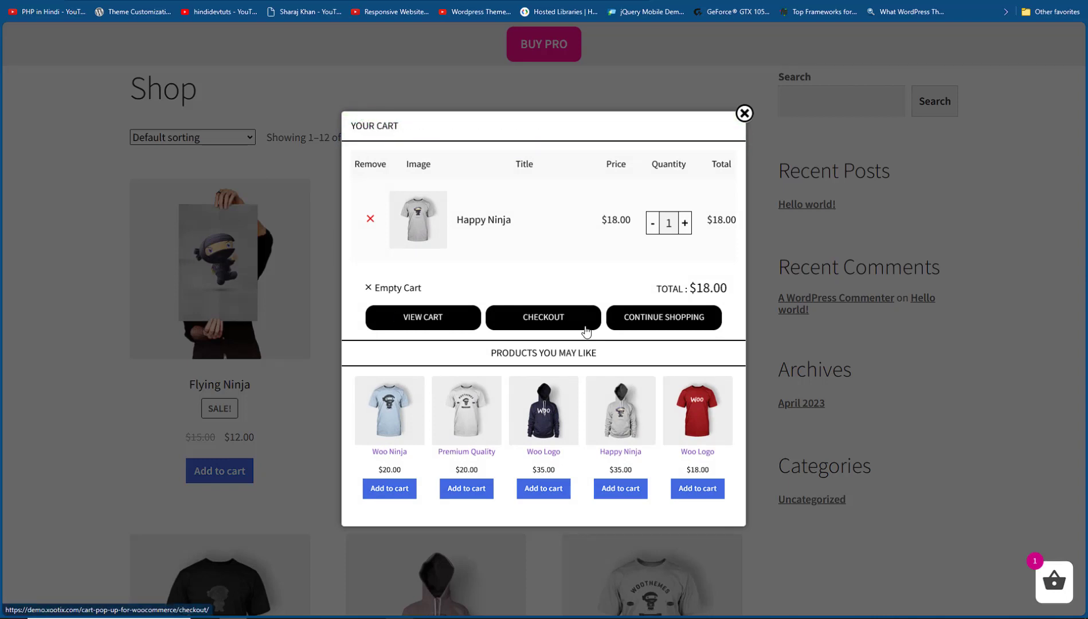
{"action": "left_click", "coordinate": [744, 114]}
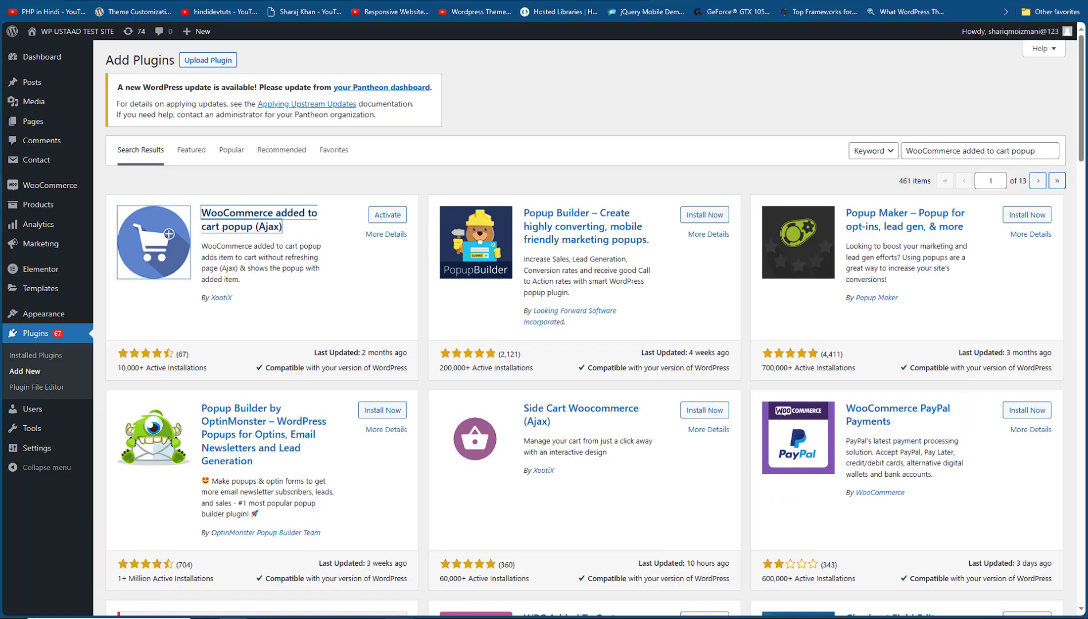
Step: Activate the WooCommerce added to cart popup (Ajax) plugin and check its entry in the list of active plugins
{"action": "left_click", "coordinate": [392, 220]}
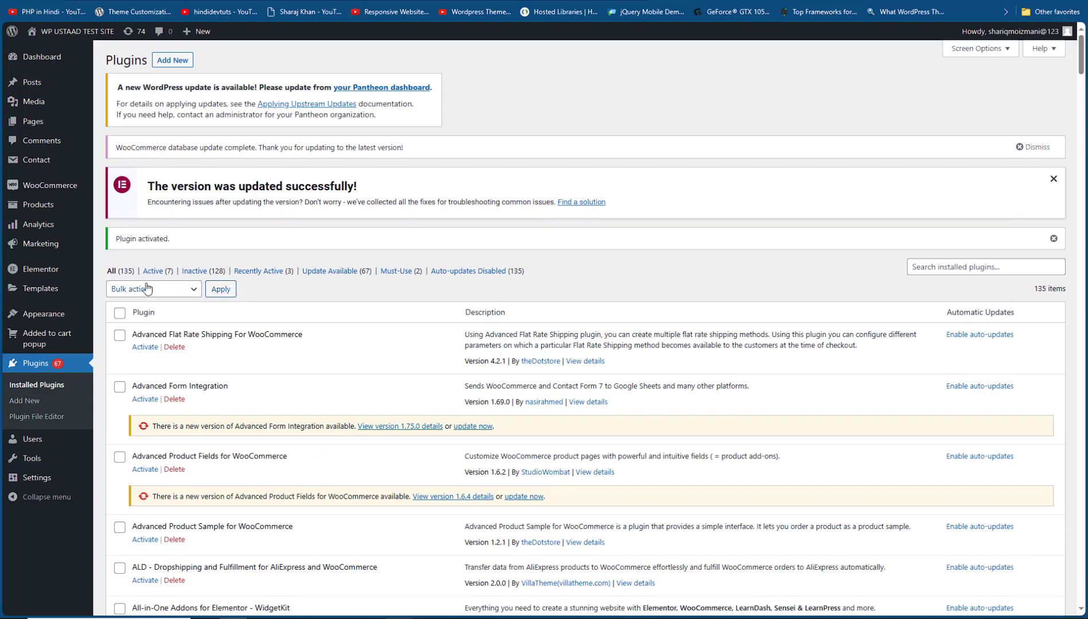
{"action": "left_click", "coordinate": [154, 271]}
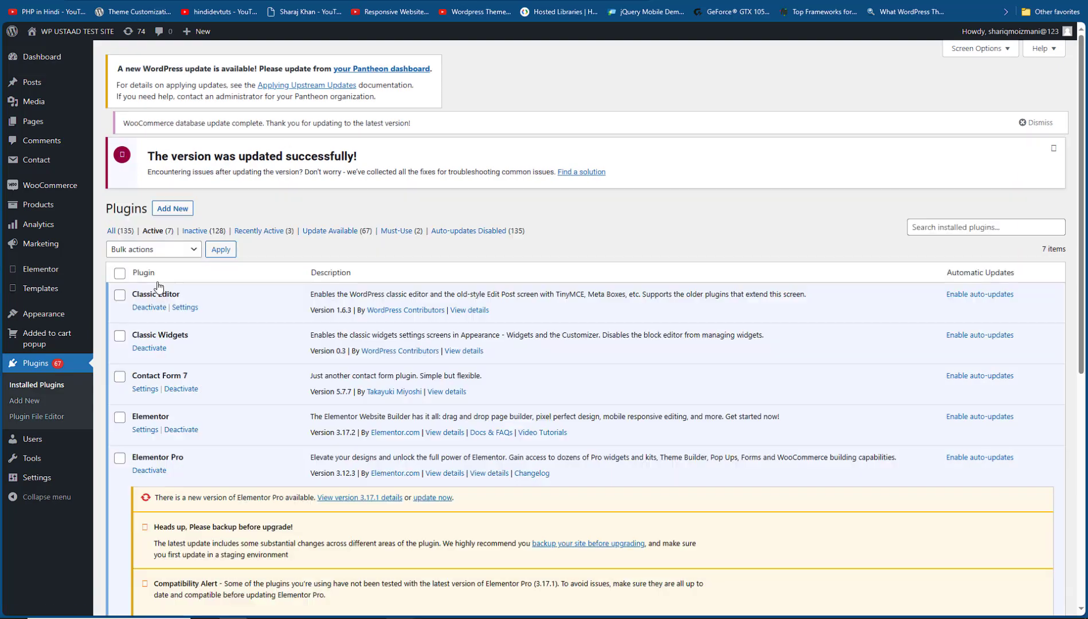
{"action": "scroll", "coordinate": [1080, 229], "scroll_direction": "down", "scroll_amount": 1}
{"action": "scroll", "coordinate": [636, 270], "scroll_direction": "down", "scroll_amount": 1}
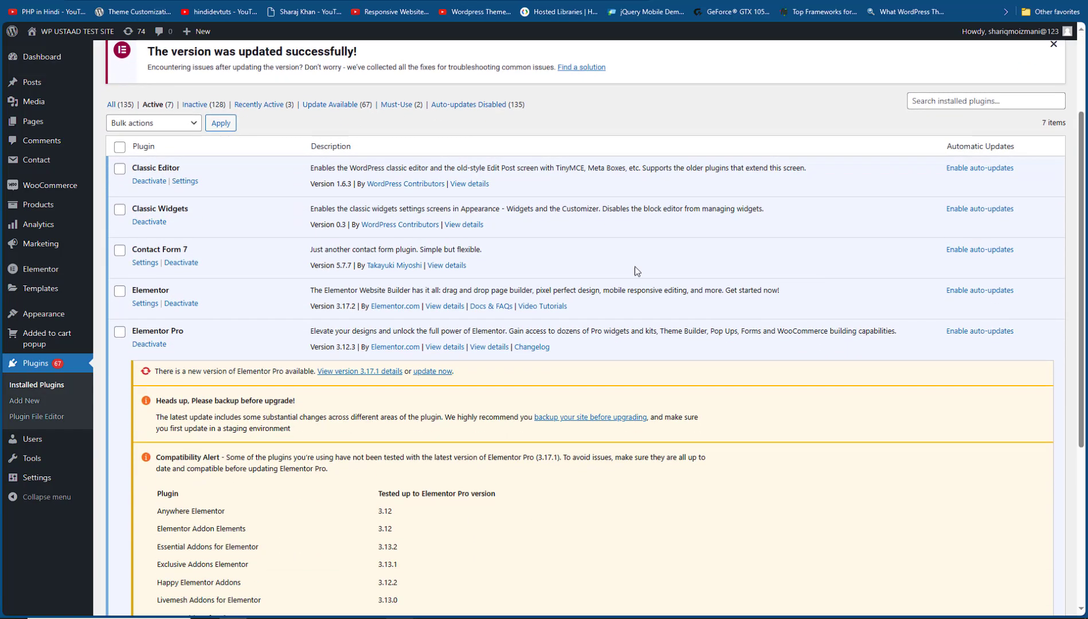
{"action": "scroll", "coordinate": [248, 286], "scroll_direction": "down", "scroll_amount": 4}
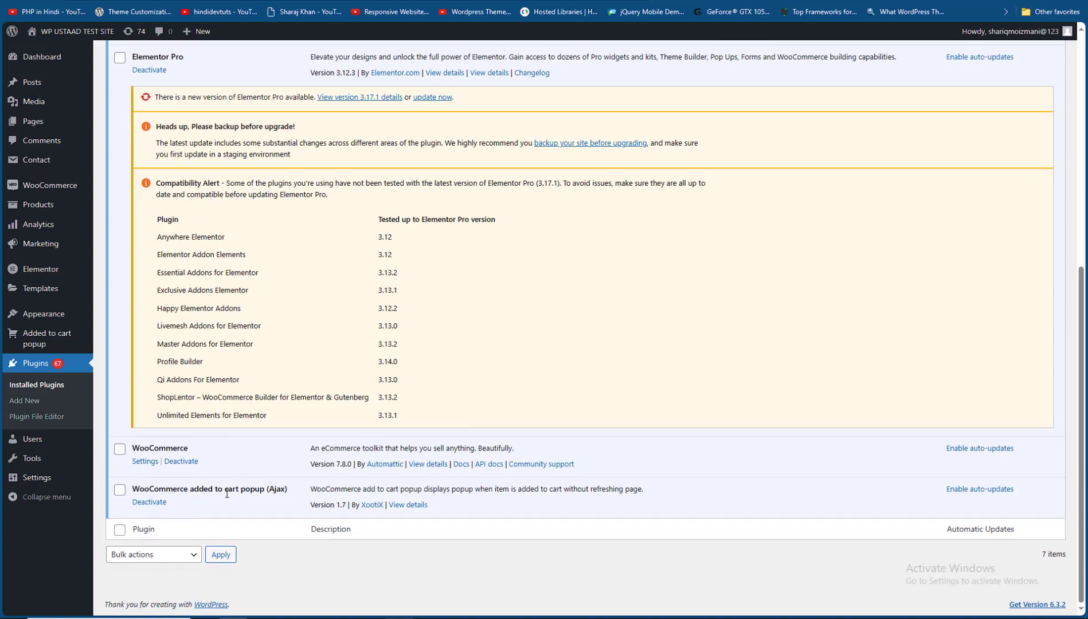
{"action": "scroll", "coordinate": [34, 189], "scroll_direction": "up", "scroll_amount": 6}
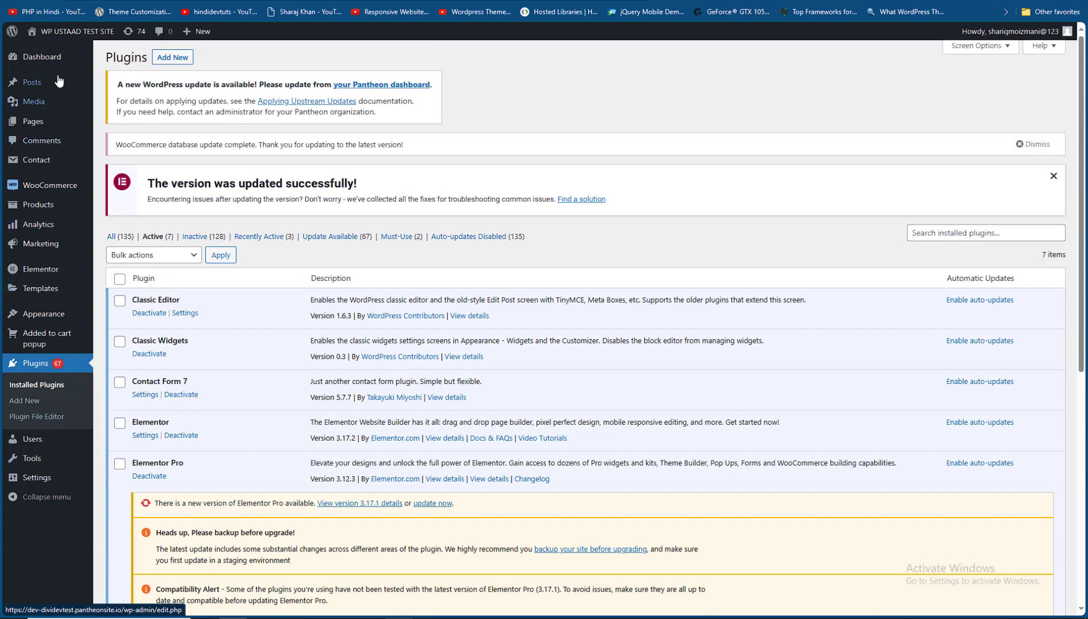
Step: Enable Reset cart form in the general options of the Added to cart popup settings and save the changes
{"action": "mouse_move", "coordinate": [33, 204]}
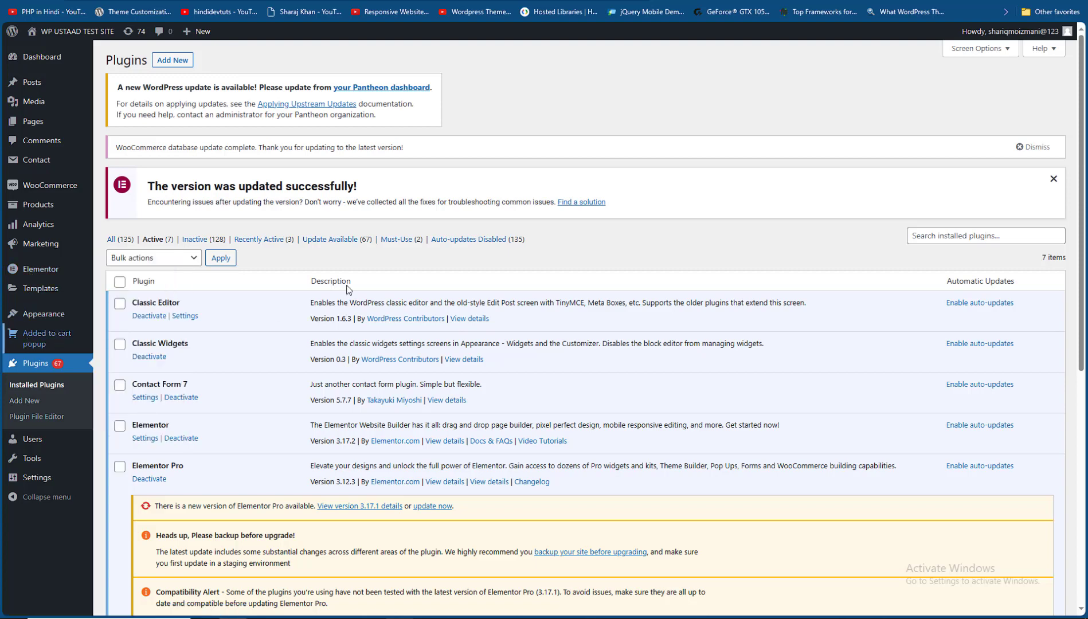
{"action": "scroll", "coordinate": [558, 269], "scroll_direction": "down", "scroll_amount": 1}
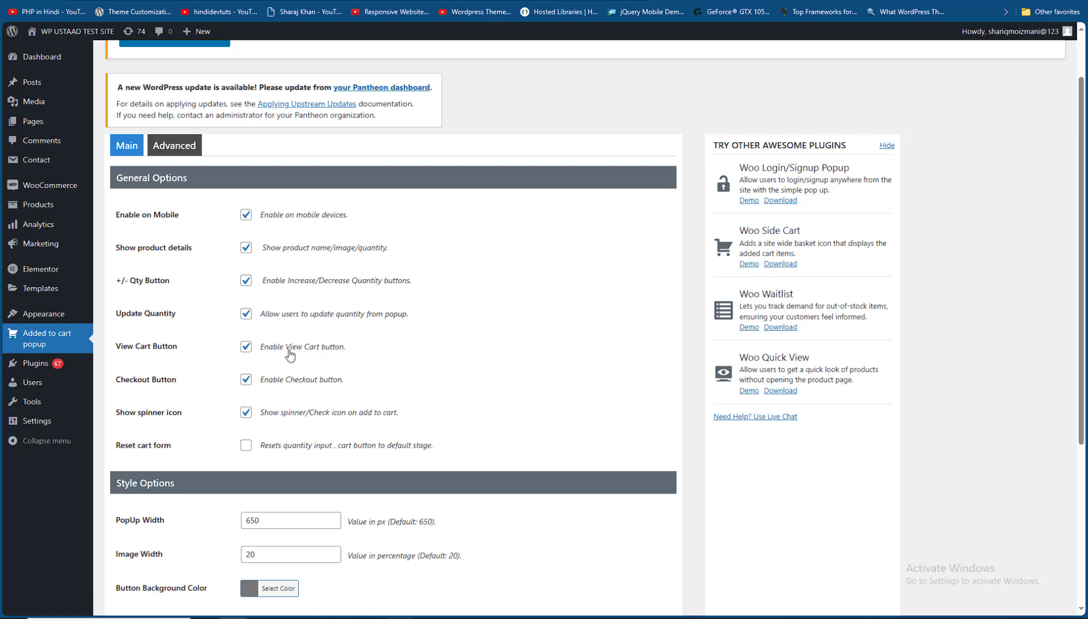
{"action": "scroll", "coordinate": [433, 320], "scroll_direction": "down", "scroll_amount": 1}
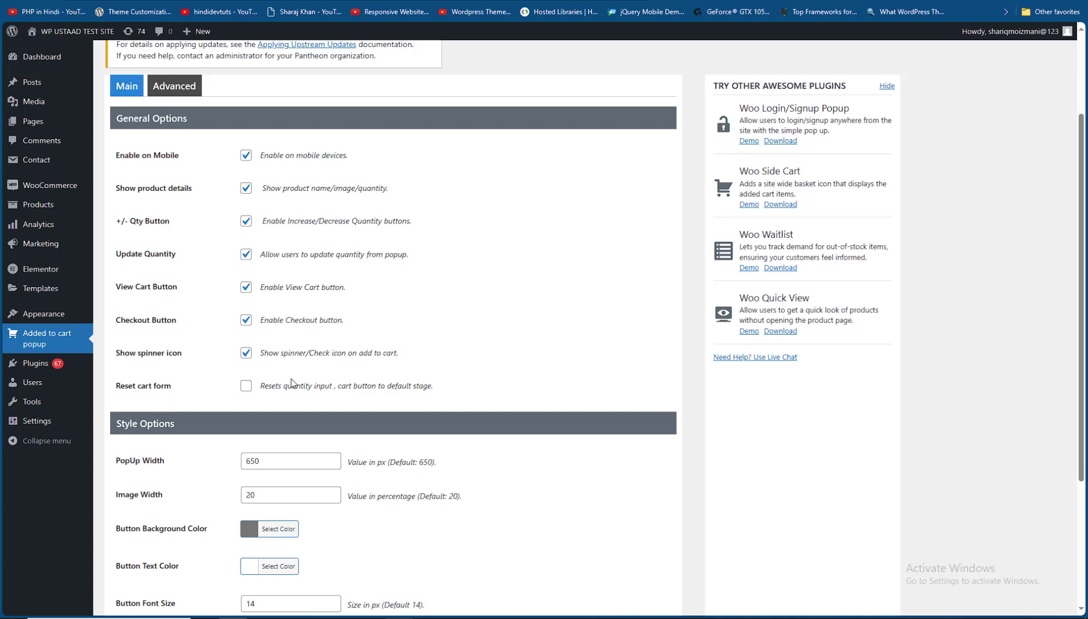
{"action": "left_click", "coordinate": [246, 391]}
{"action": "scroll", "coordinate": [863, 409], "scroll_direction": "down", "scroll_amount": 3}
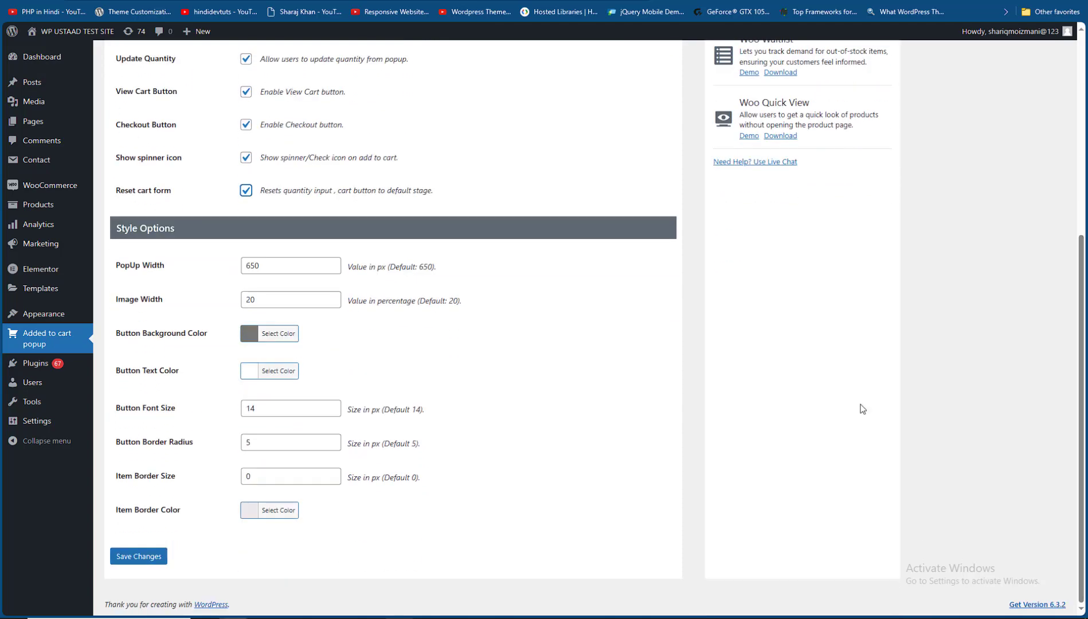
{"action": "scroll", "coordinate": [254, 494], "scroll_direction": "up", "scroll_amount": 5}
{"action": "scroll", "coordinate": [174, 548], "scroll_direction": "down", "scroll_amount": 5}
{"action": "left_click", "coordinate": [150, 554]}
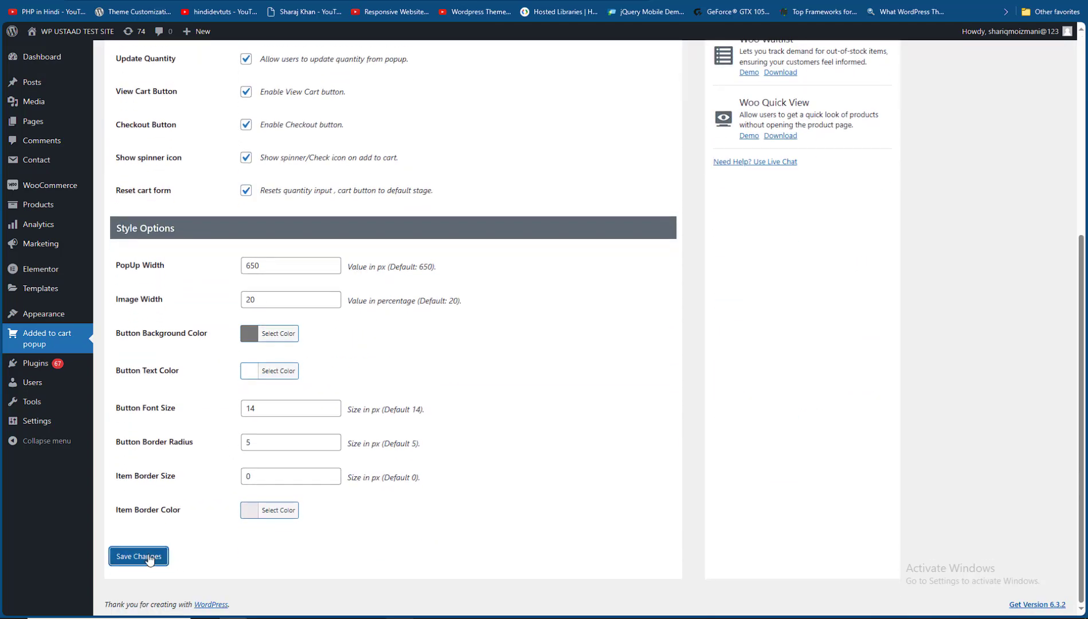
{"action": "scroll", "coordinate": [268, 509], "scroll_direction": "up", "scroll_amount": 1}
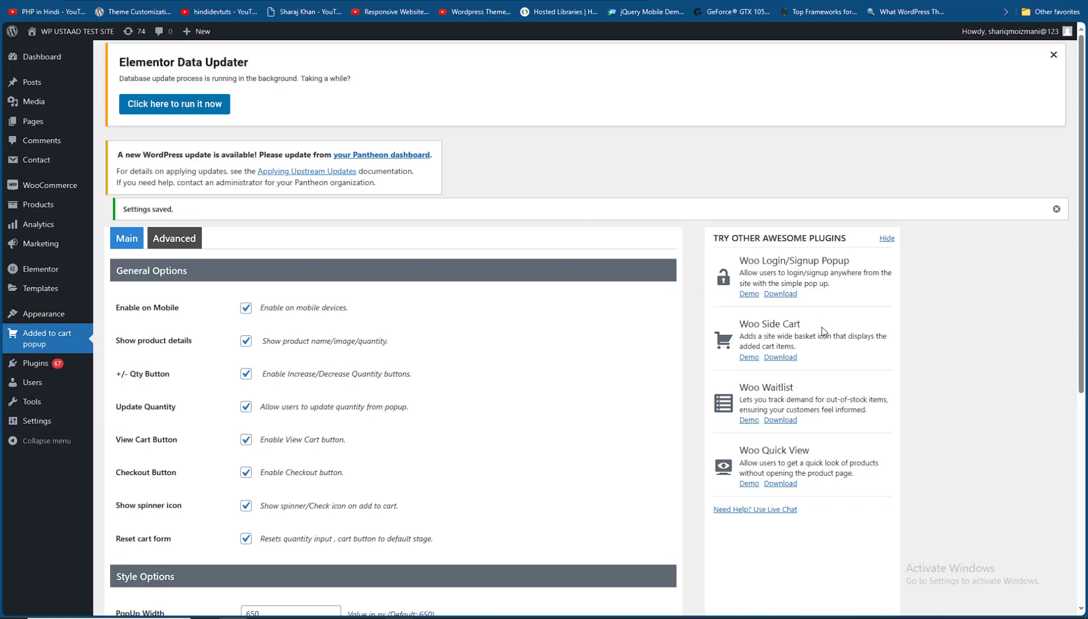
Step: Examine the plugin's advanced settings: the free and premium comparison, suggested products, cart basket and style options
{"action": "left_click", "coordinate": [174, 238]}
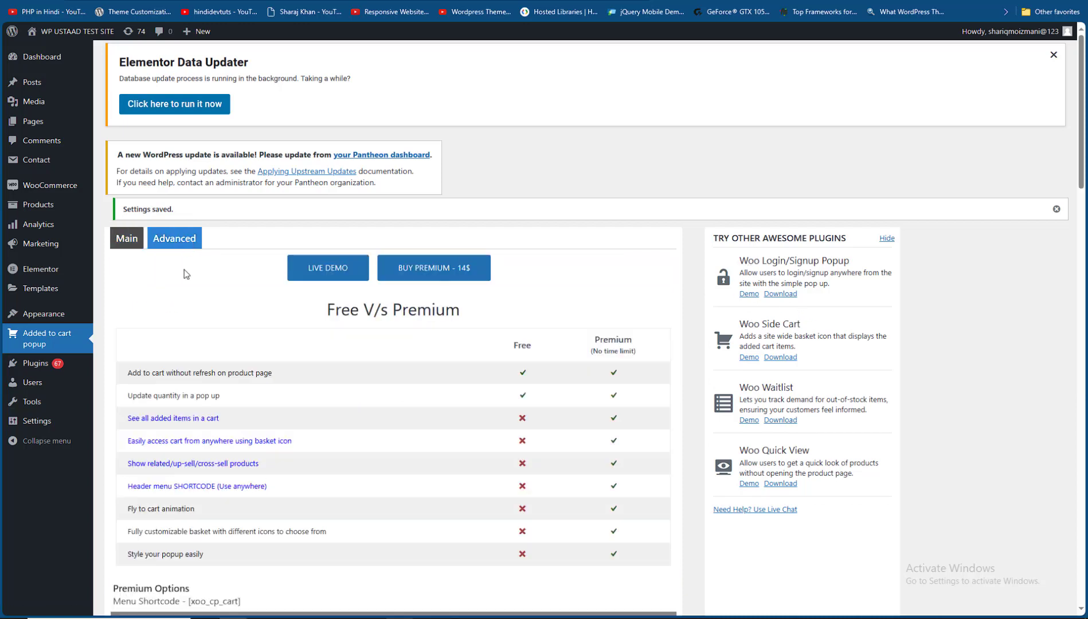
{"action": "scroll", "coordinate": [617, 224], "scroll_direction": "down", "scroll_amount": 8}
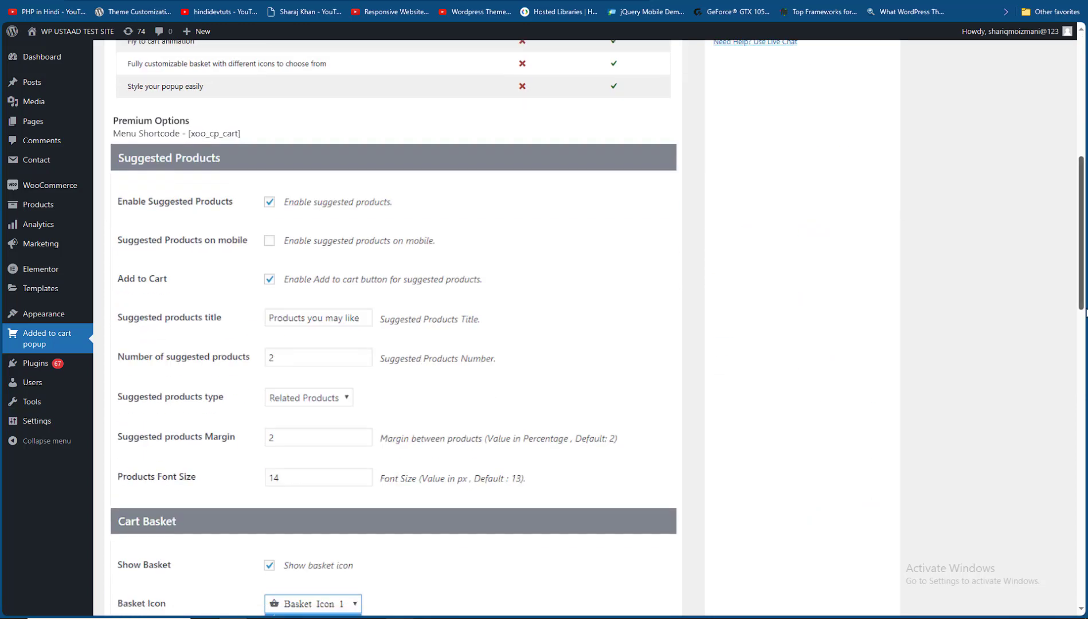
{"action": "scroll", "coordinate": [618, 223], "scroll_direction": "up", "scroll_amount": 5}
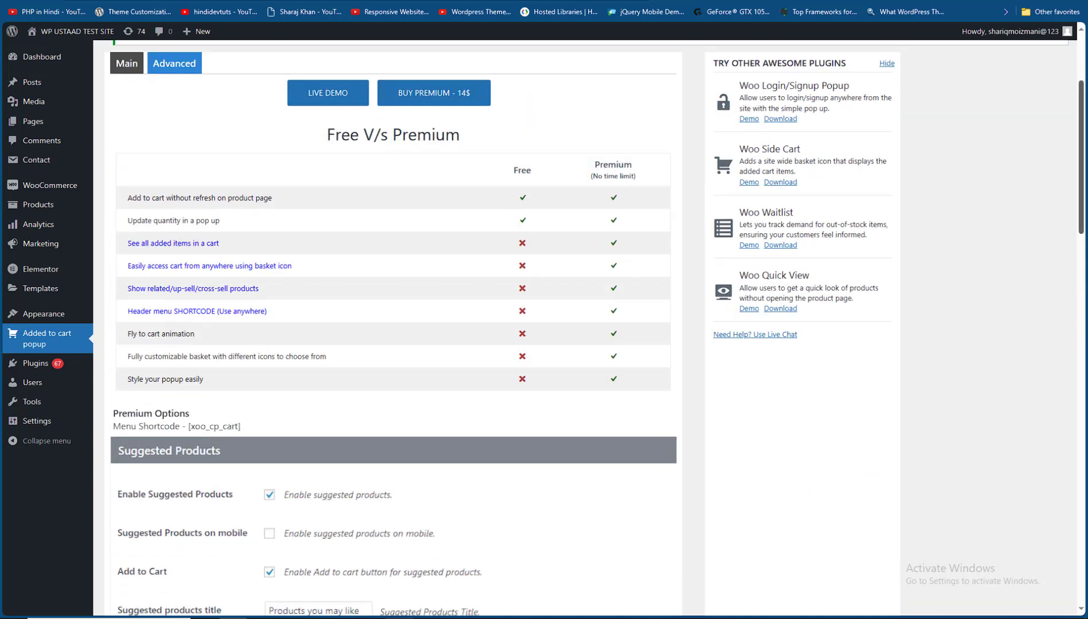
{"action": "scroll", "coordinate": [504, 267], "scroll_direction": "down", "scroll_amount": 2}
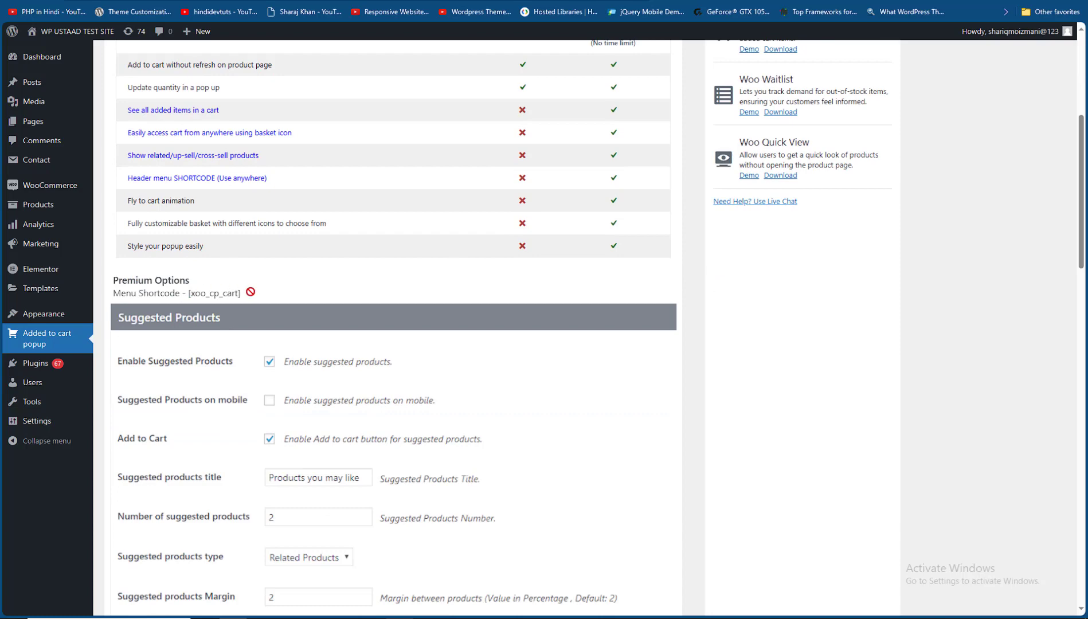
{"action": "scroll", "coordinate": [801, 294], "scroll_direction": "down", "scroll_amount": 4}
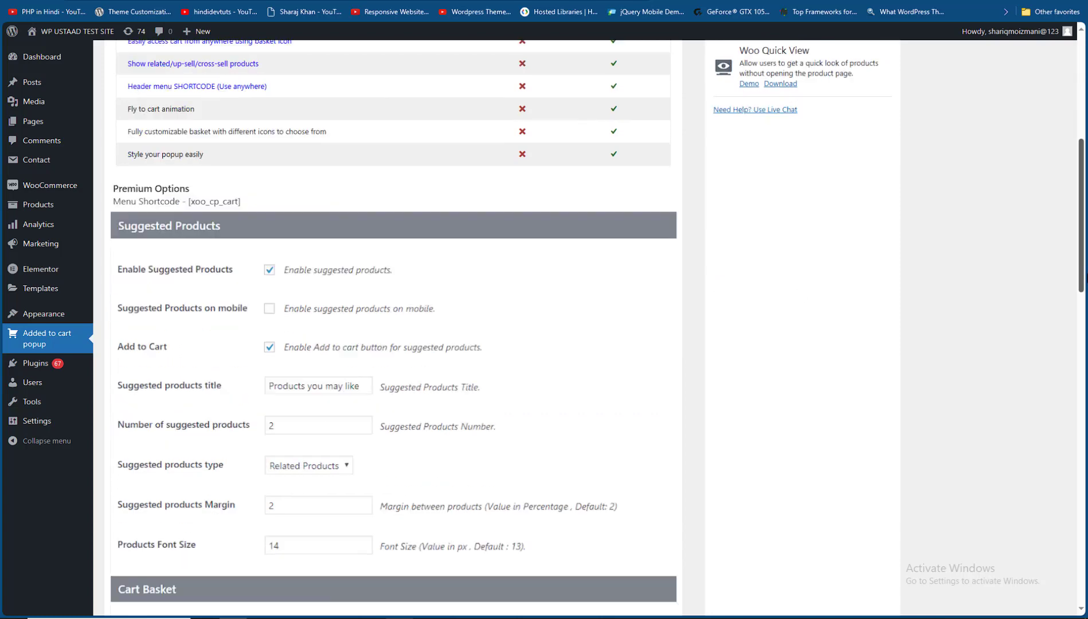
{"action": "scroll", "coordinate": [621, 307], "scroll_direction": "down", "scroll_amount": 6}
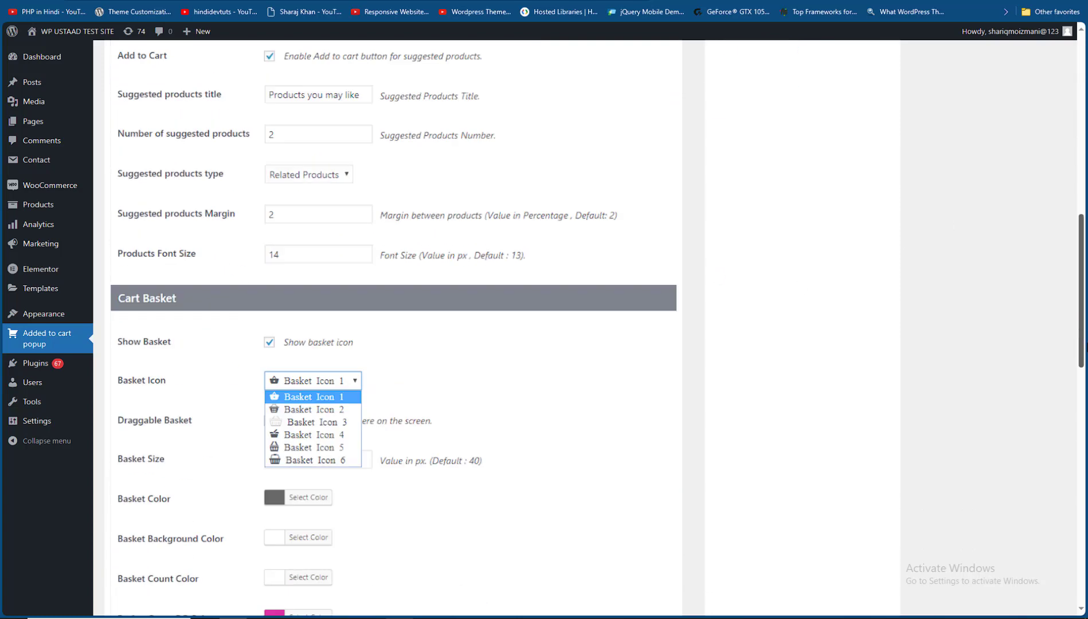
{"action": "scroll", "coordinate": [379, 367], "scroll_direction": "down", "scroll_amount": 14}
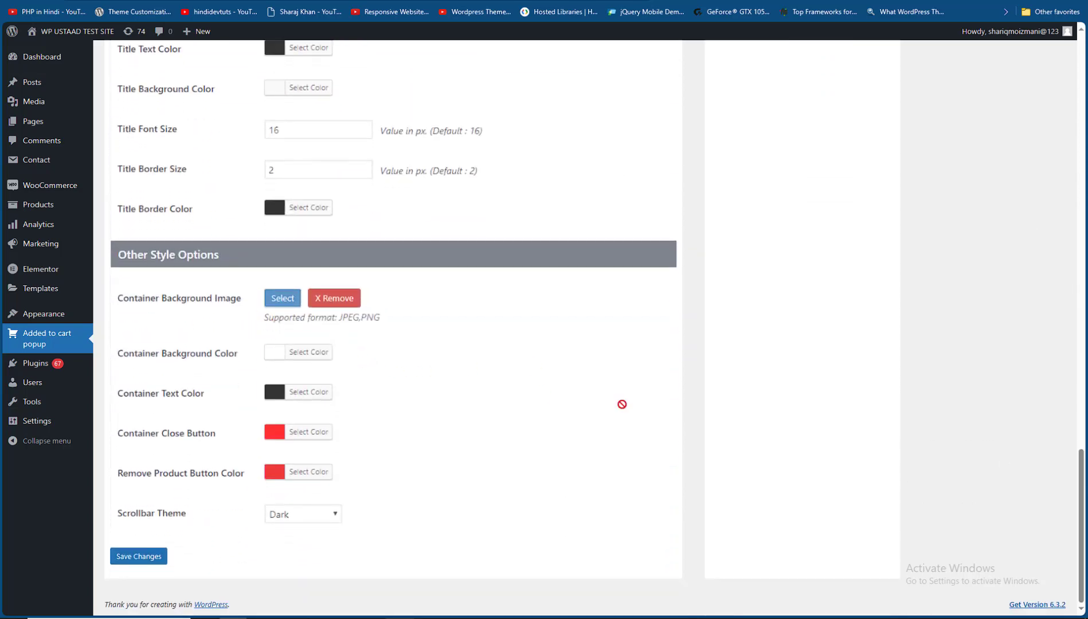
{"action": "left_click_drag", "start_coordinate": [1081, 514], "coordinate": [1081, 225]}
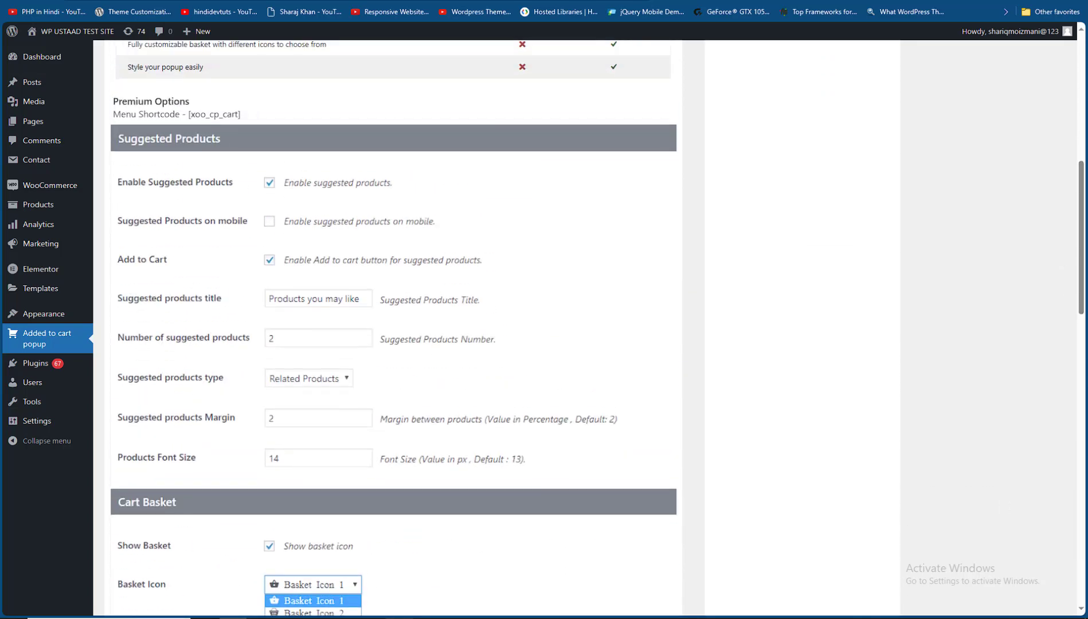
Step: Open the front end of the WP USTAAD TEST SITE store
{"action": "mouse_move", "coordinate": [46, 31]}
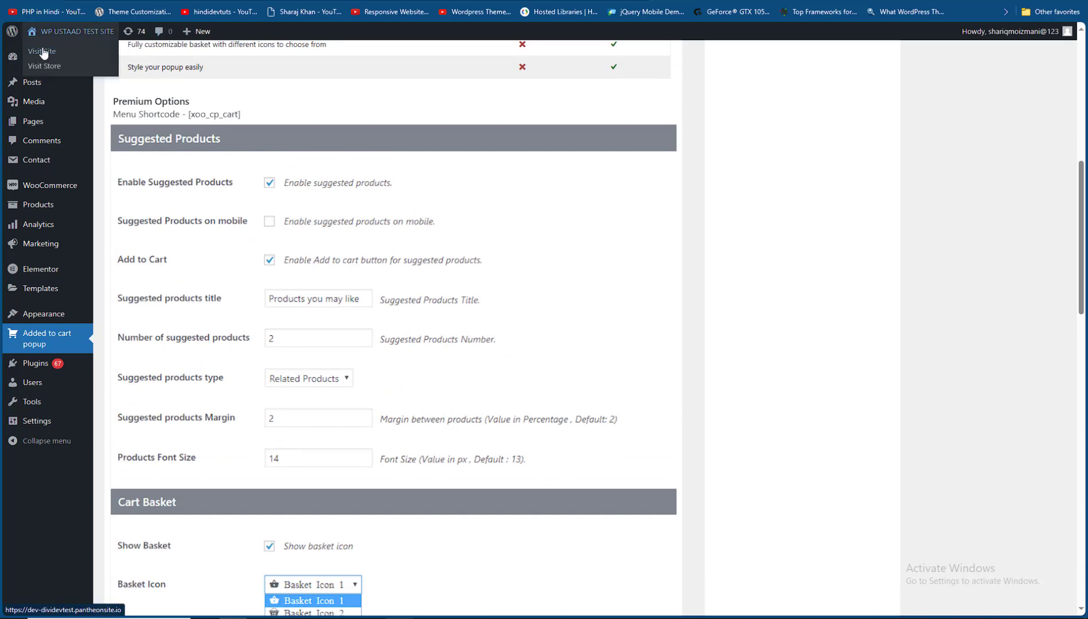
{"action": "right_click", "coordinate": [48, 52]}
{"action": "key", "text": "Escape"}
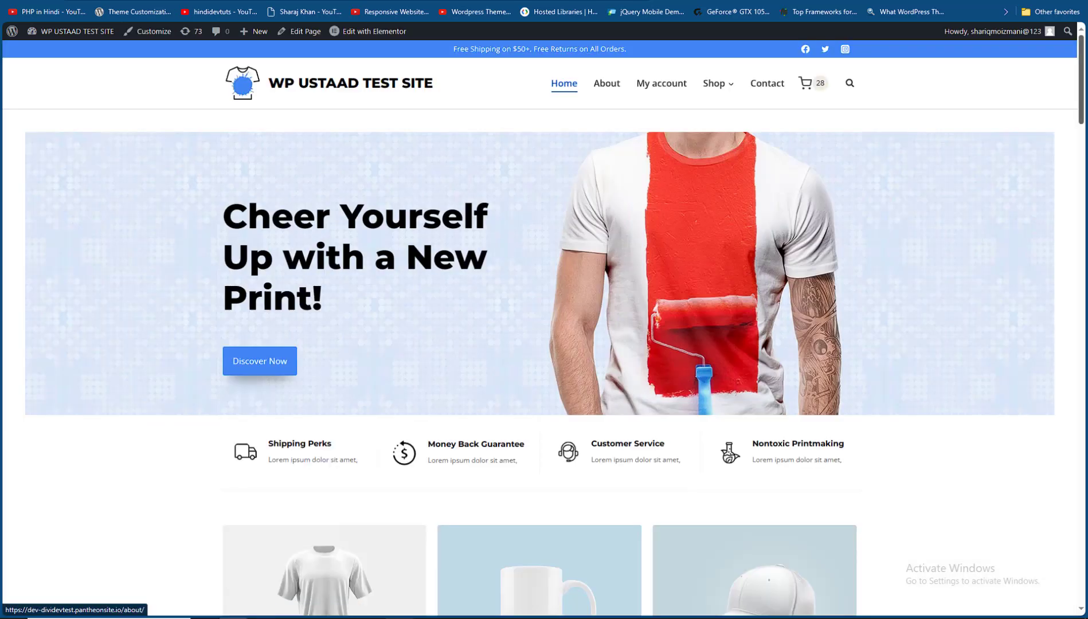
Step: Add Mug BHeart from the home page's product grid to the cart and set its quantity to 10 in the popup
{"action": "scroll", "coordinate": [1081, 94], "scroll_direction": "down", "scroll_amount": 10}
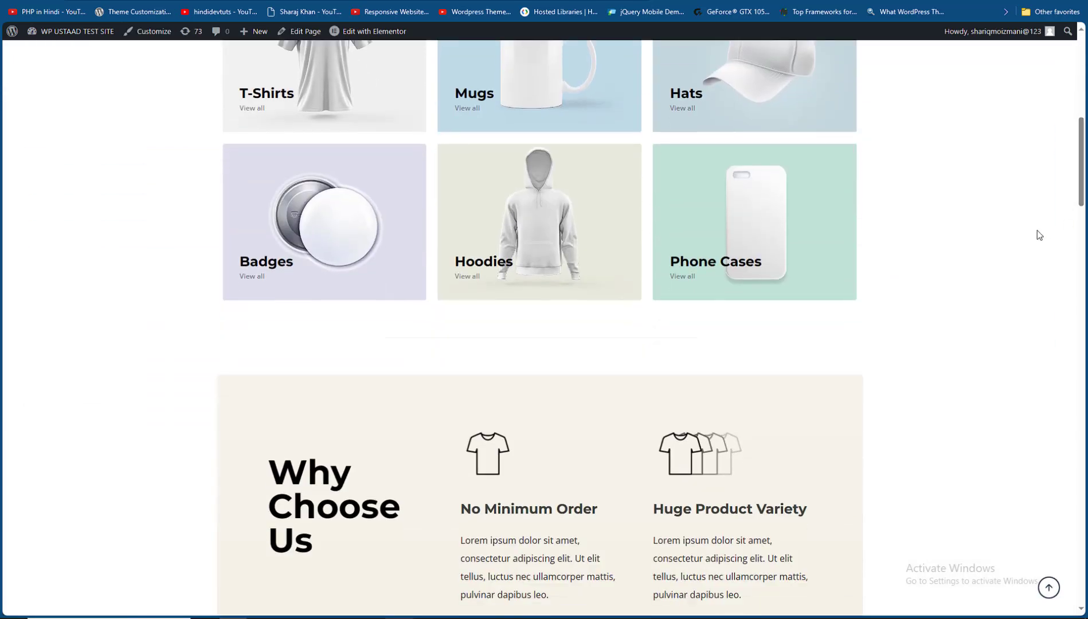
{"action": "scroll", "coordinate": [1080, 160], "scroll_direction": "up", "scroll_amount": 1}
{"action": "scroll", "coordinate": [1080, 160], "scroll_direction": "down", "scroll_amount": 15}
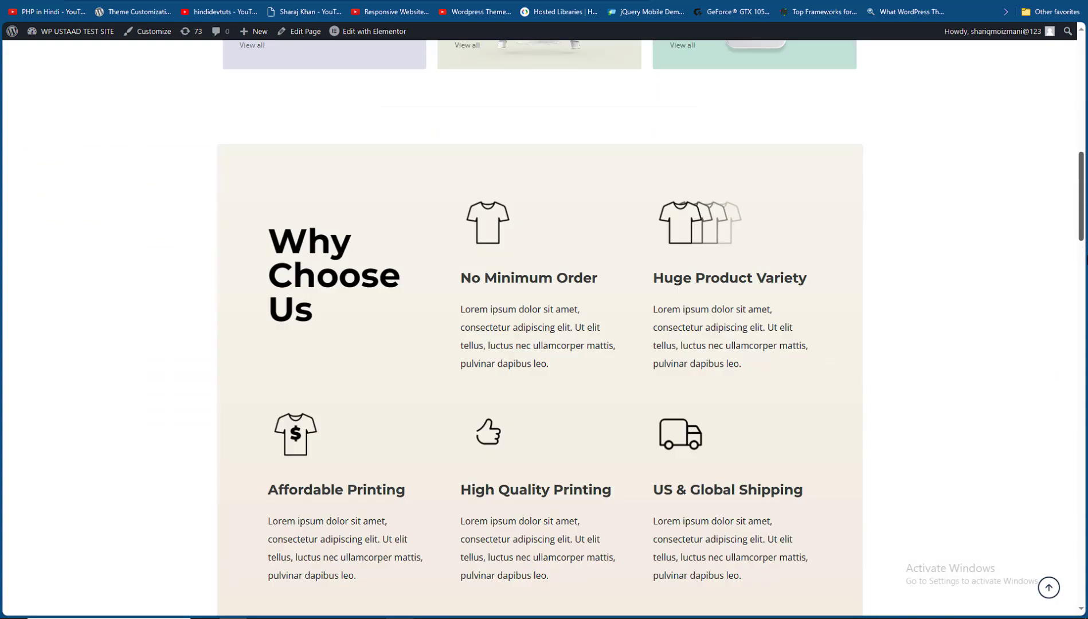
{"action": "scroll", "coordinate": [497, 303], "scroll_direction": "down", "scroll_amount": 2}
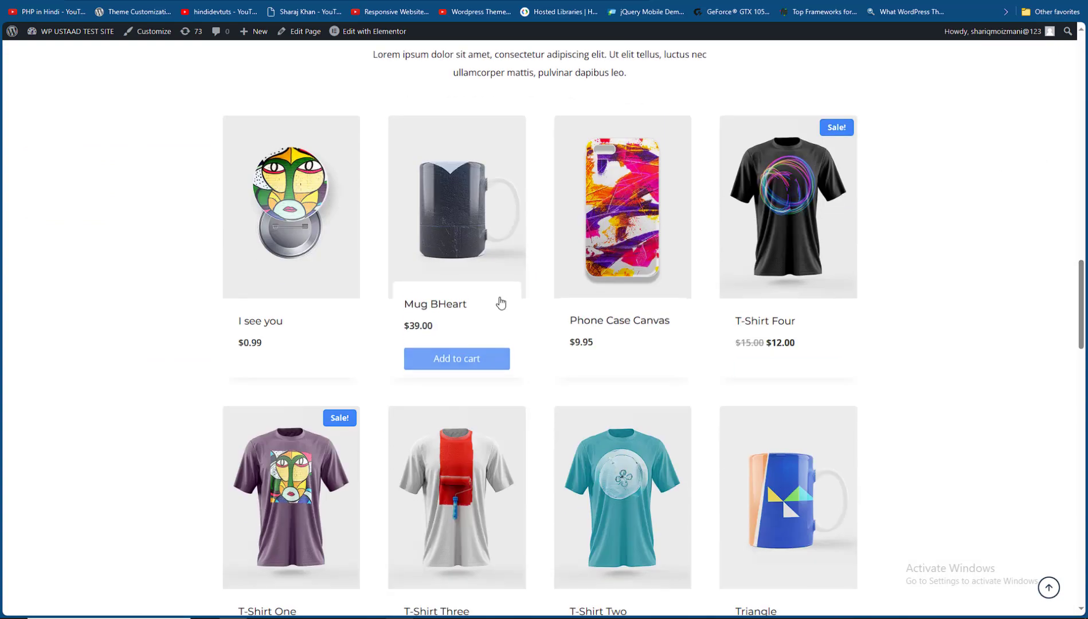
{"action": "left_click", "coordinate": [443, 368]}
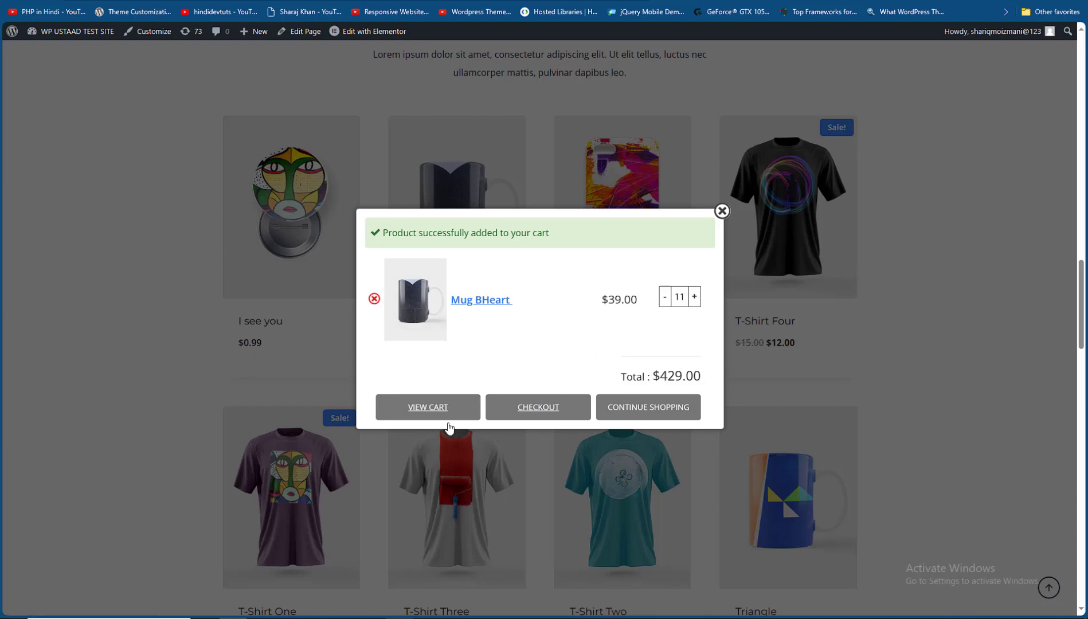
{"action": "left_click", "coordinate": [689, 297]}
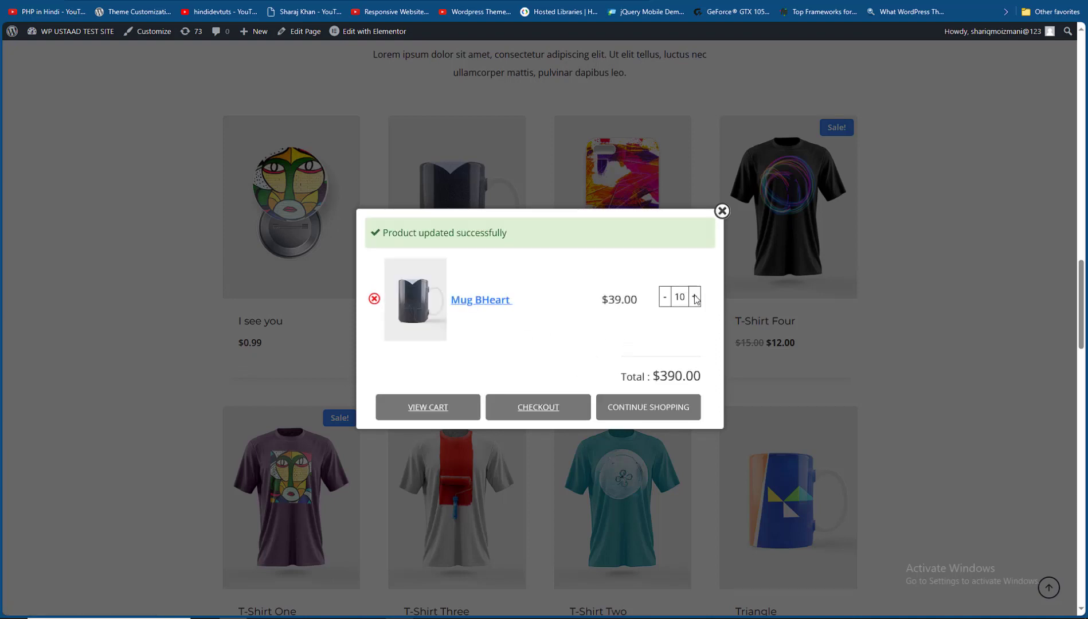
Step: Set the Mug BHeart quantity to 11 in the added to cart popup and return to shopping
{"action": "left_click", "coordinate": [695, 297]}
{"action": "left_click", "coordinate": [664, 296]}
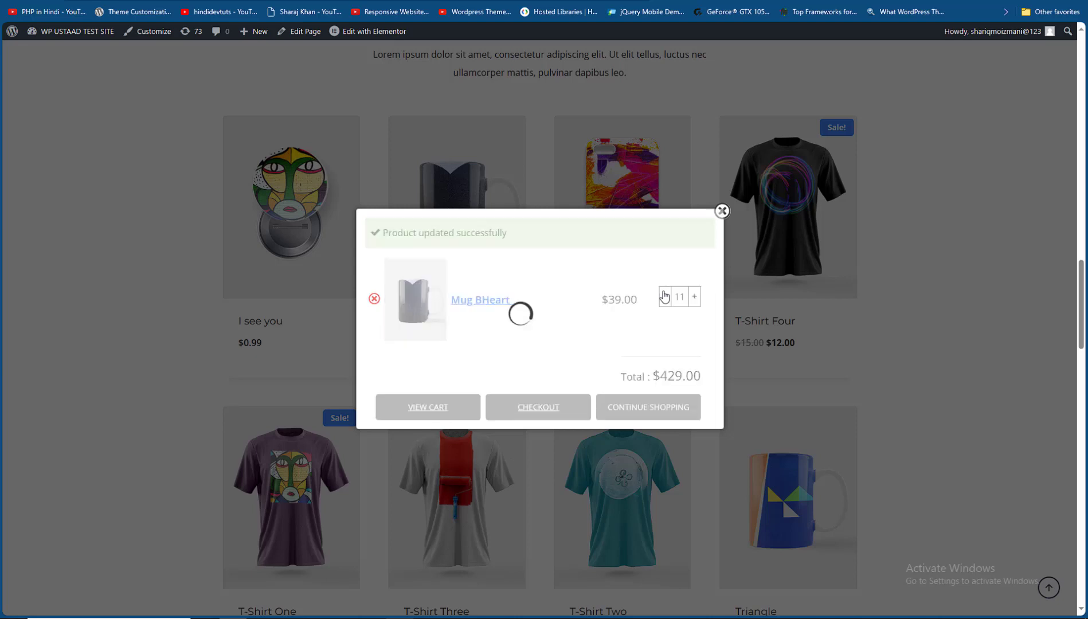
{"action": "left_click", "coordinate": [694, 297]}
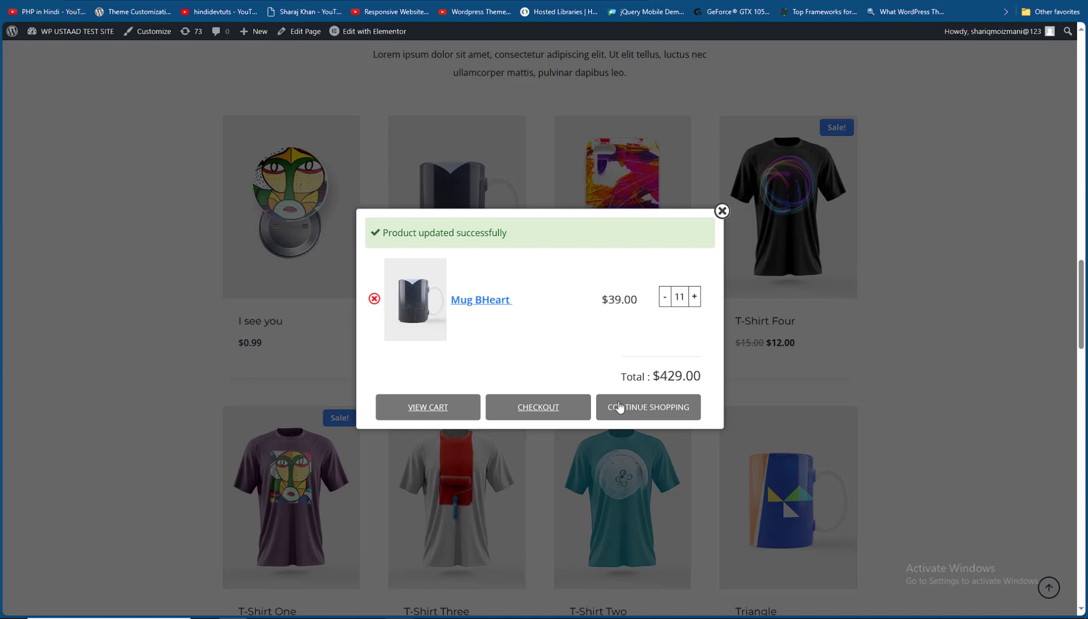
{"action": "left_click", "coordinate": [659, 408]}
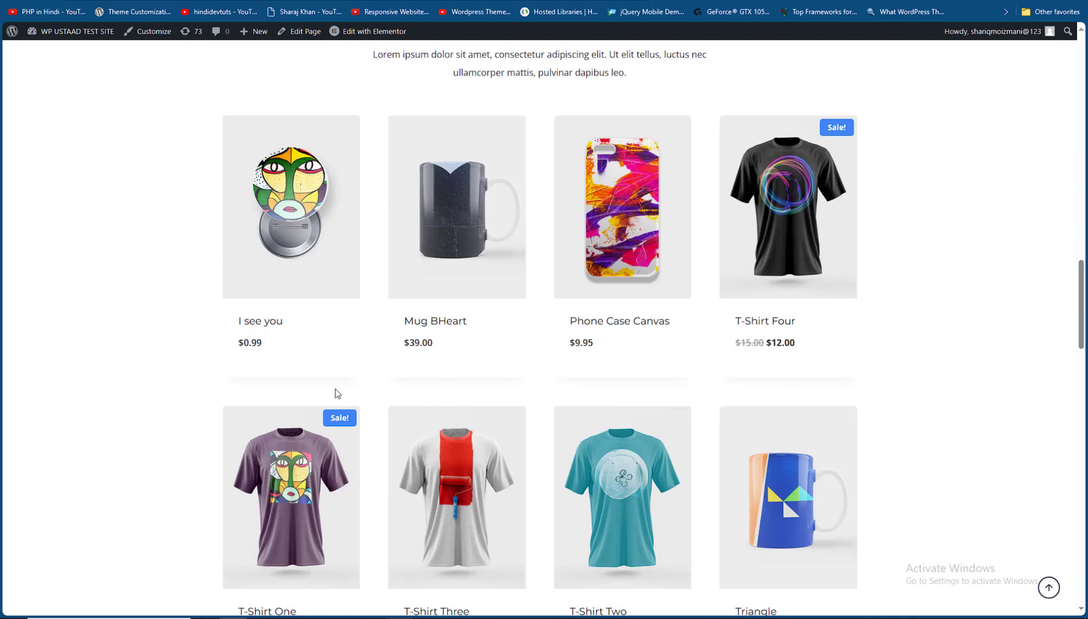
Step: Add T-Shirt Two to the cart and review the order on the checkout page reached from the popup
{"action": "scroll", "coordinate": [671, 401], "scroll_direction": "down", "scroll_amount": 2}
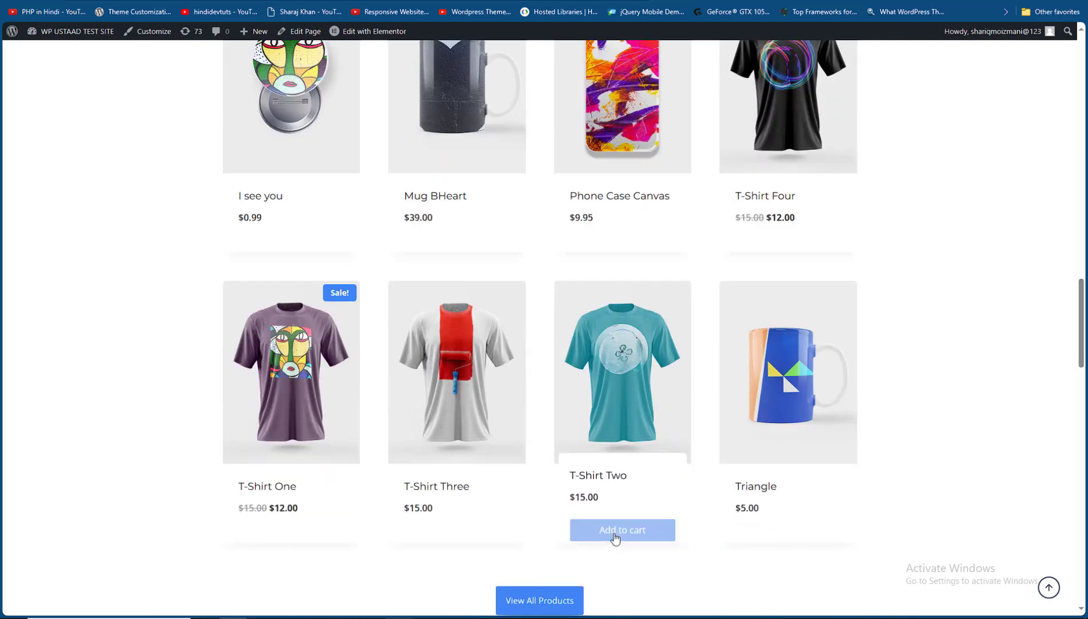
{"action": "left_click", "coordinate": [619, 519]}
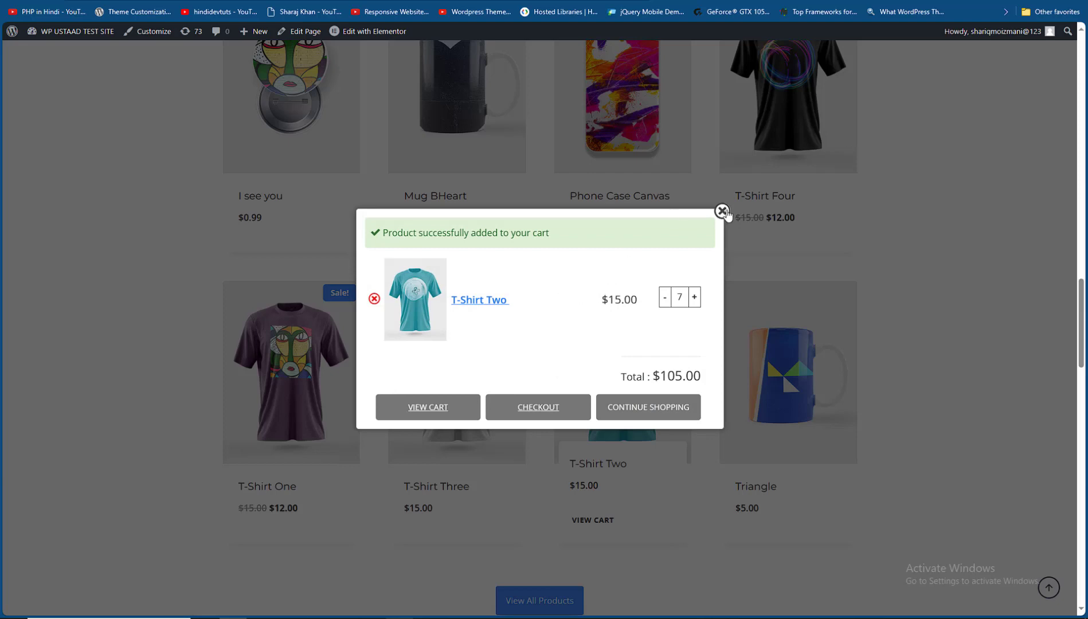
{"action": "left_click", "coordinate": [549, 408]}
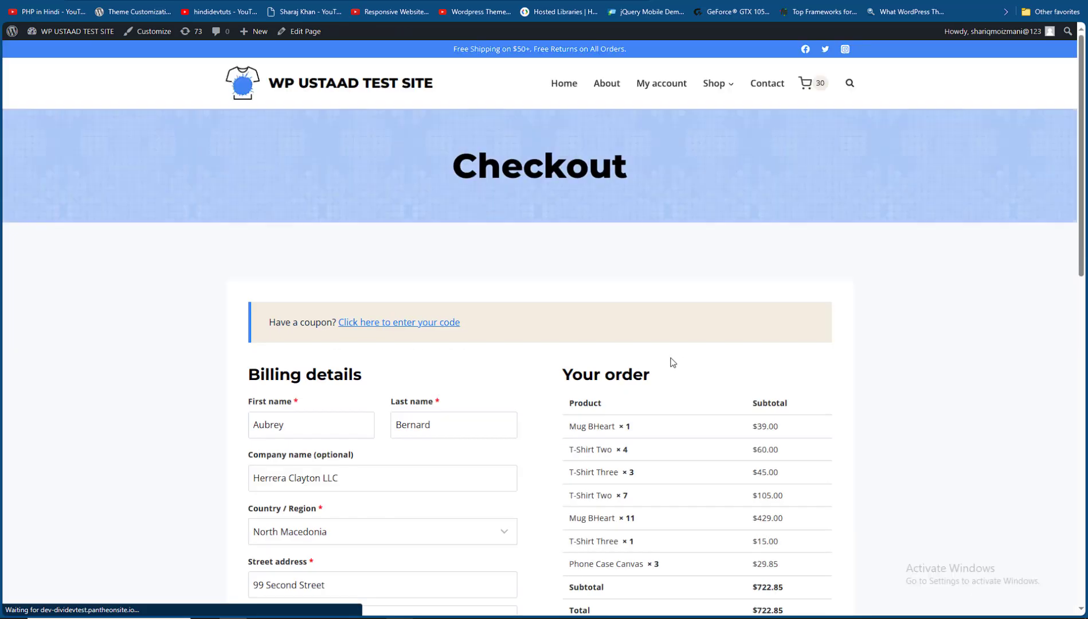
{"action": "scroll", "coordinate": [672, 363], "scroll_direction": "down", "scroll_amount": 4}
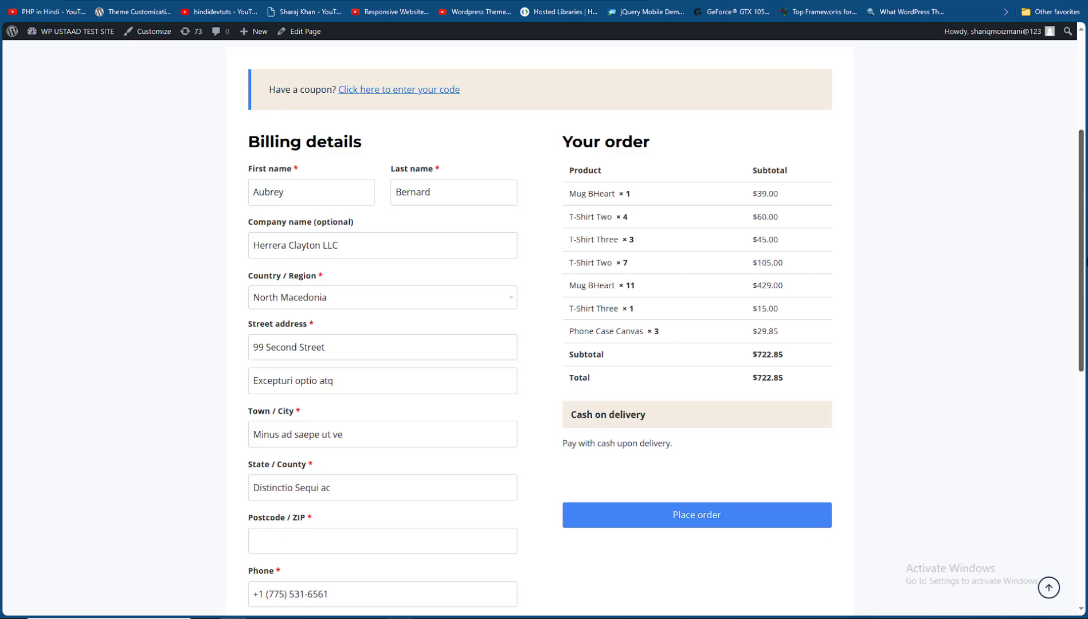
{"action": "scroll", "coordinate": [545, 321], "scroll_direction": "up", "scroll_amount": 4}
{"action": "mouse_move", "coordinate": [805, 64]}
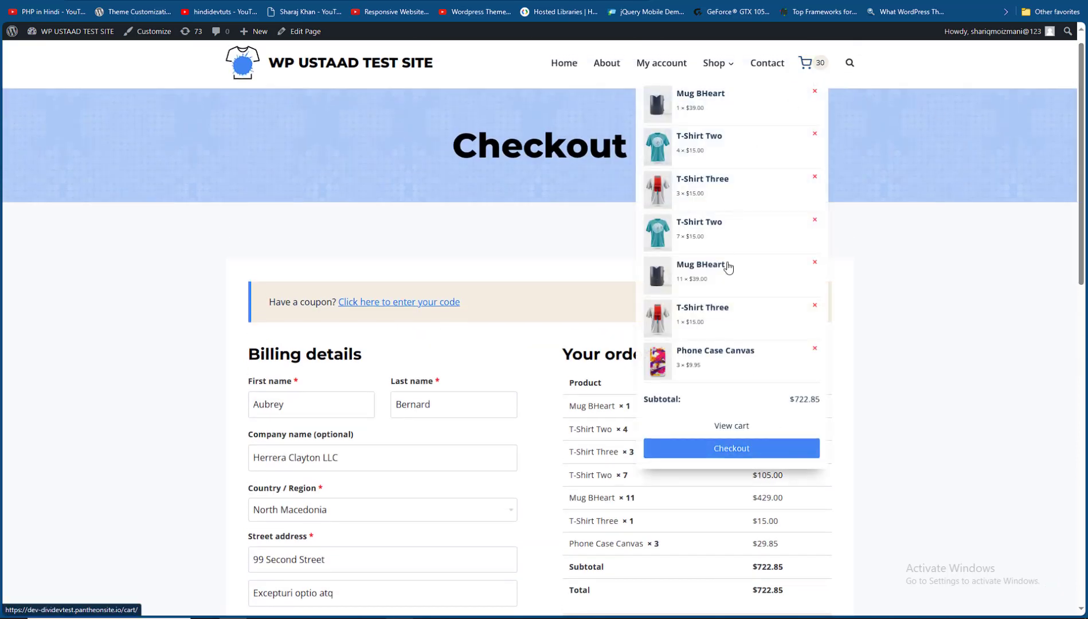
{"action": "scroll", "coordinate": [742, 229], "scroll_direction": "up", "scroll_amount": 1}
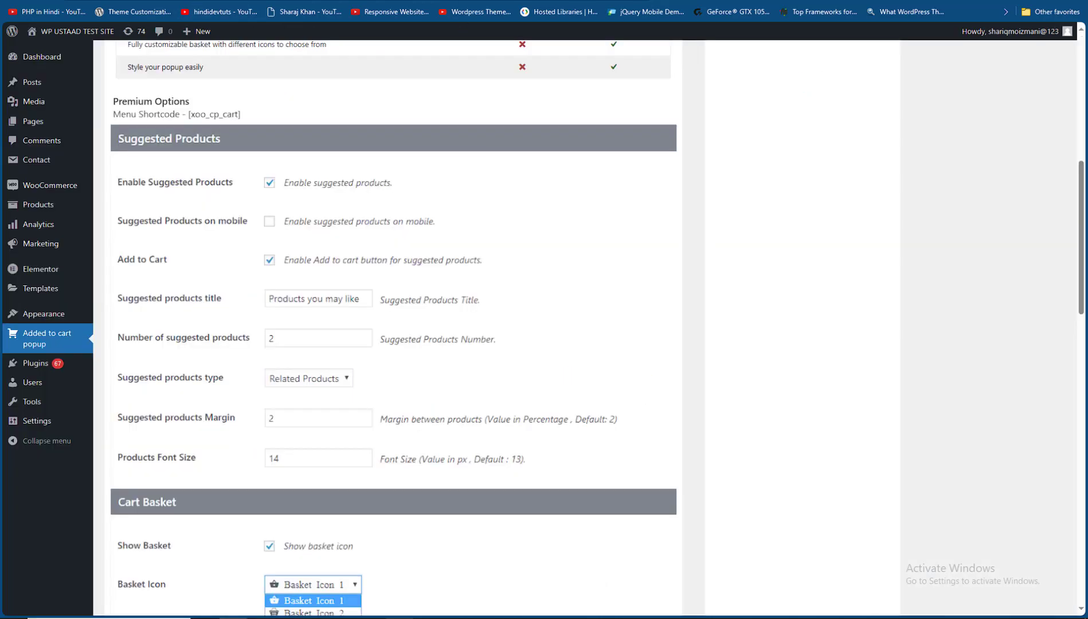
Step: Find CartPops by its copied name among the plugins to add, activate it and allow its update notifications
{"action": "scroll", "coordinate": [311, 237], "scroll_direction": "up", "scroll_amount": 8}
{"action": "left_click", "coordinate": [117, 241]}
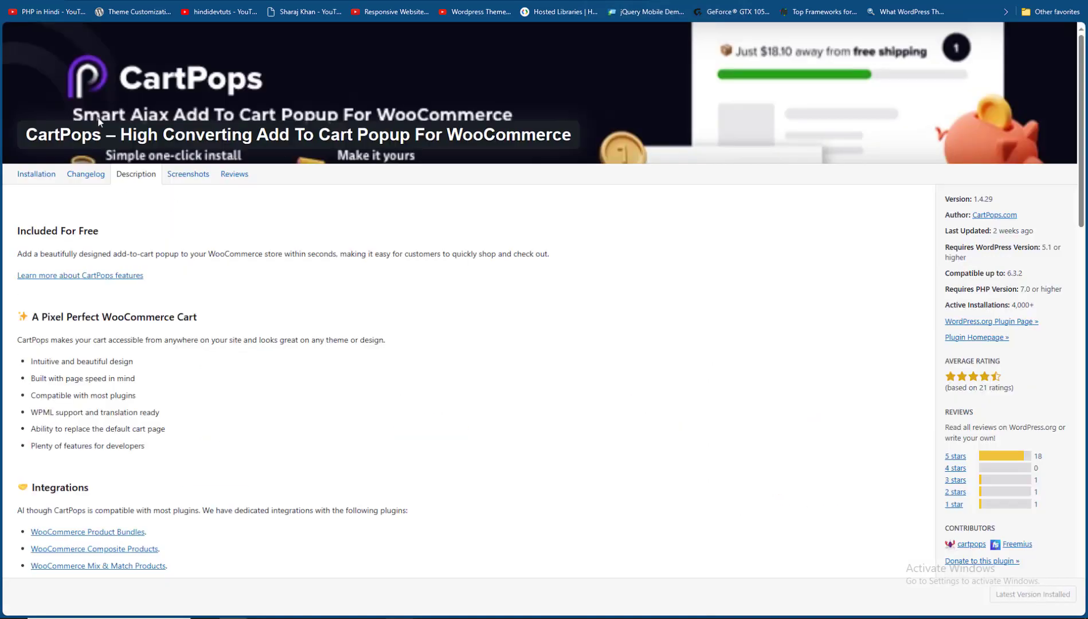
{"action": "left_click_drag", "start_coordinate": [106, 137], "coordinate": [26, 139]}
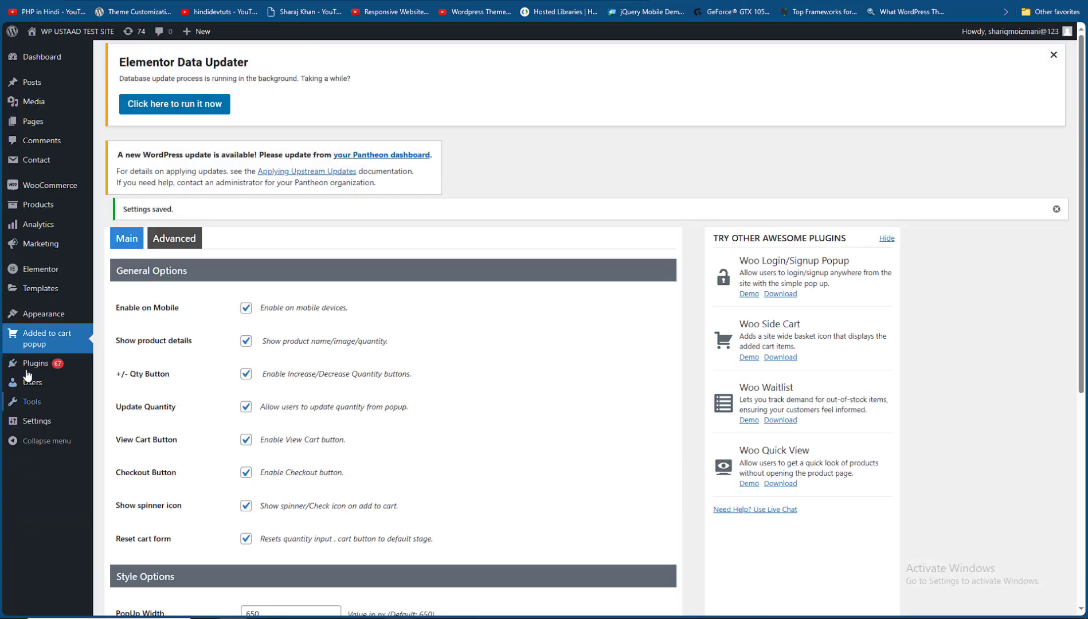
{"action": "mouse_move", "coordinate": [30, 363]}
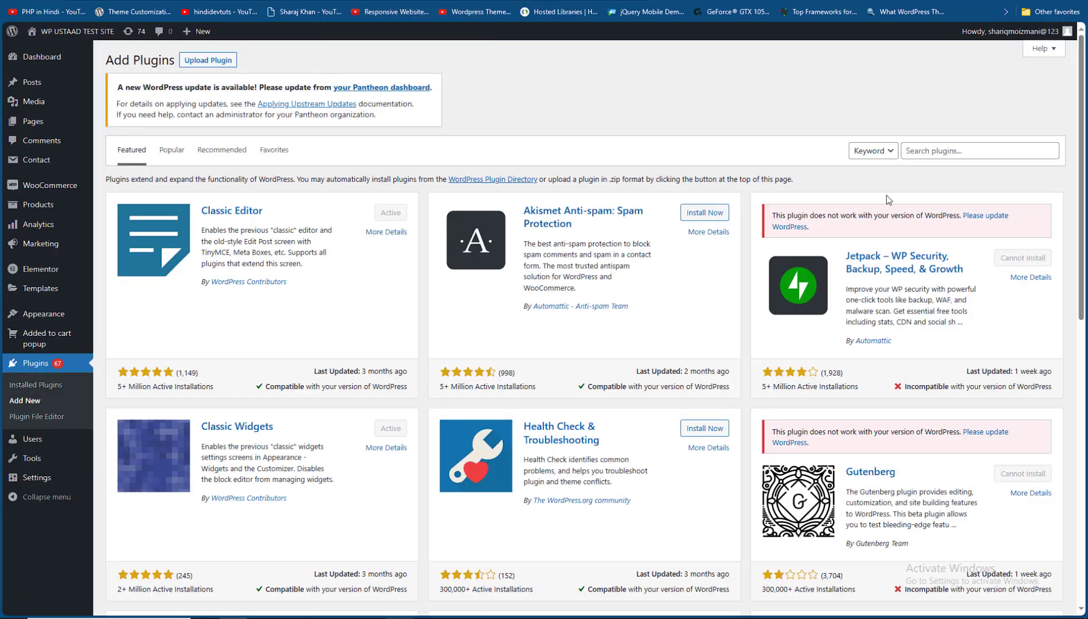
{"action": "key", "text": "Return"}
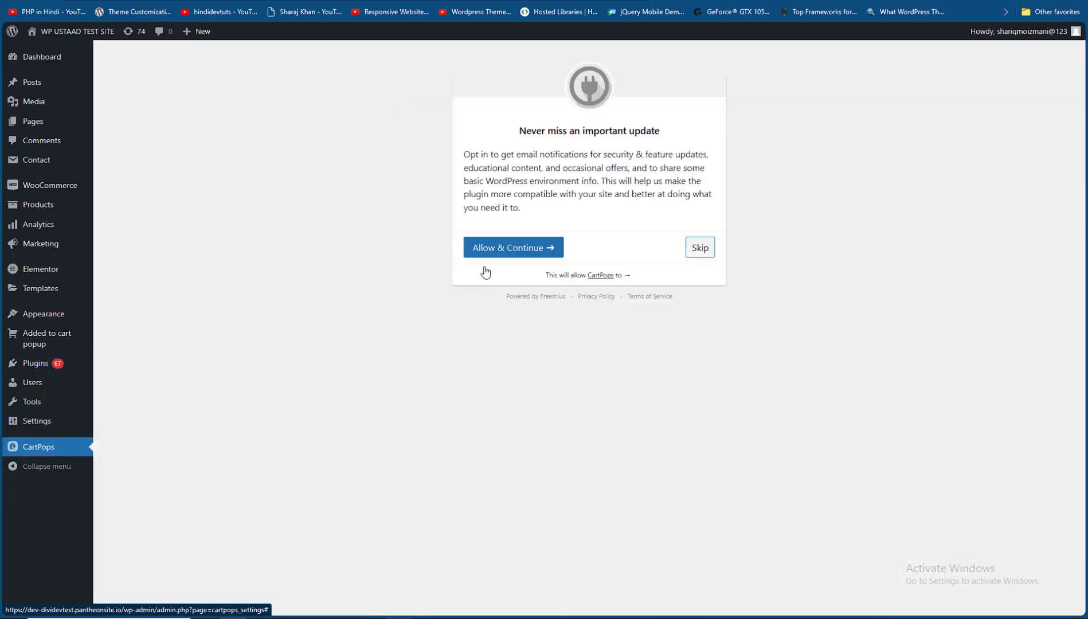
{"action": "left_click", "coordinate": [495, 247]}
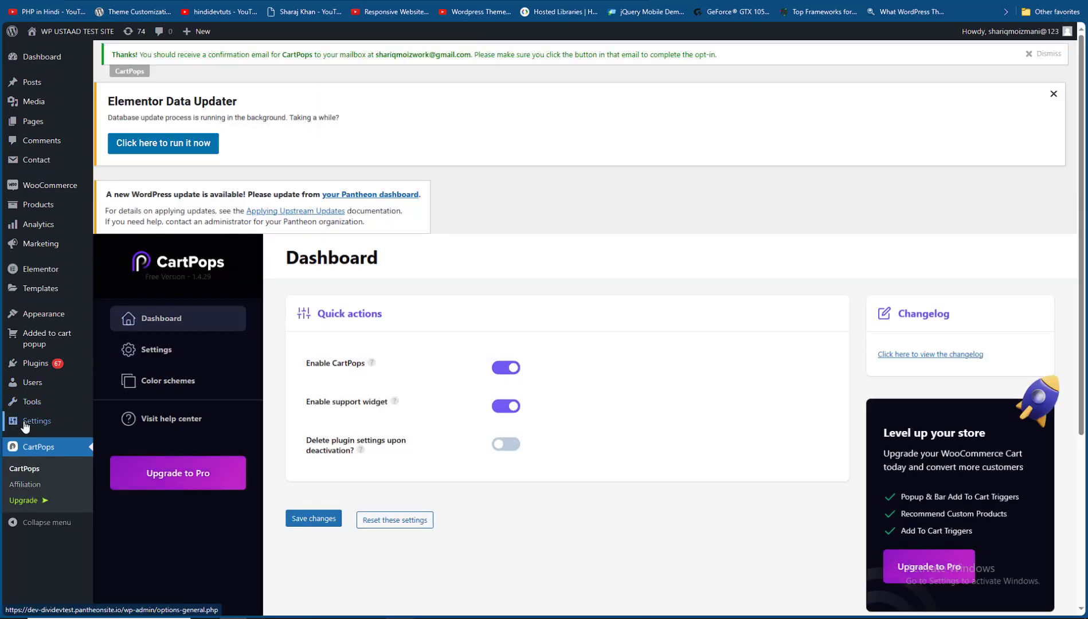
Step: Deactivate WooCommerce added to cart popup (Ajax) in the list of active installed plugins
{"action": "right_click", "coordinate": [131, 366]}
{"action": "left_click", "coordinate": [189, 345]}
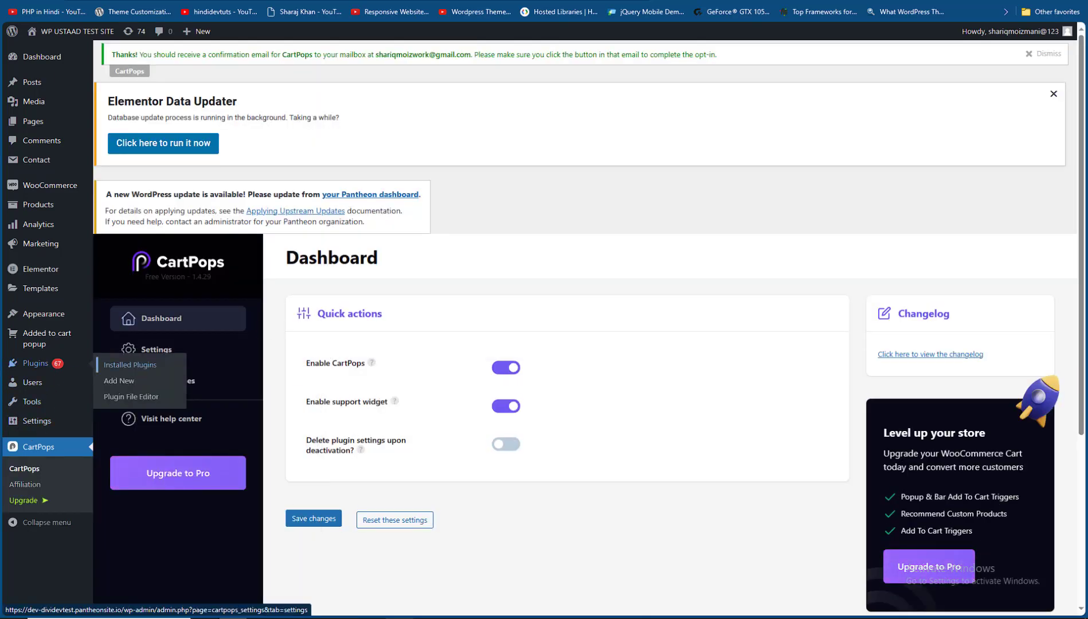
{"action": "left_click", "coordinate": [189, 345]}
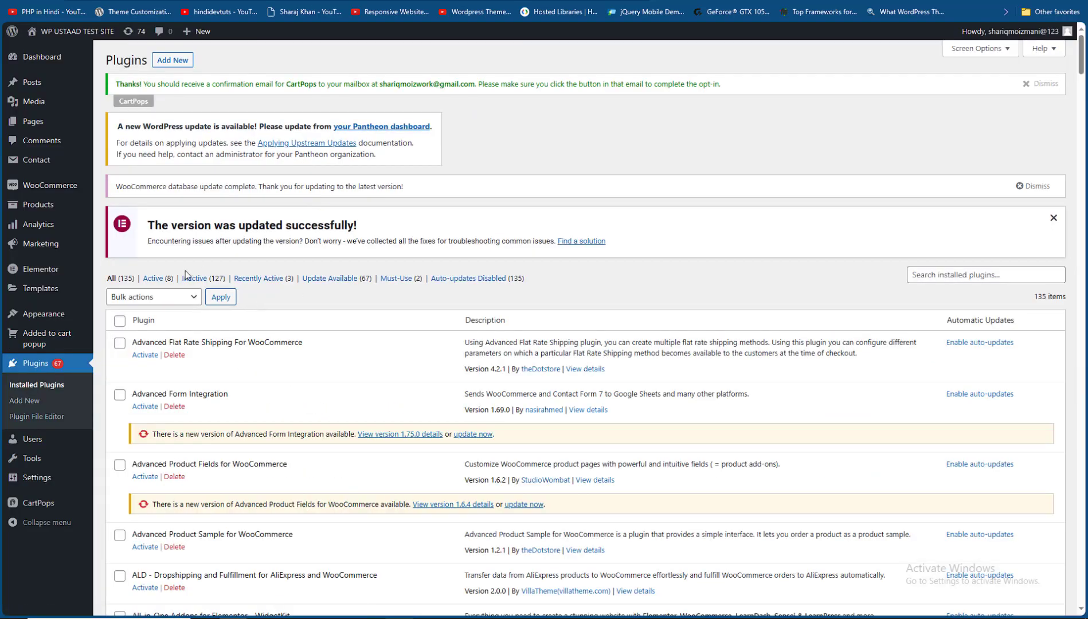
{"action": "left_click", "coordinate": [157, 279]}
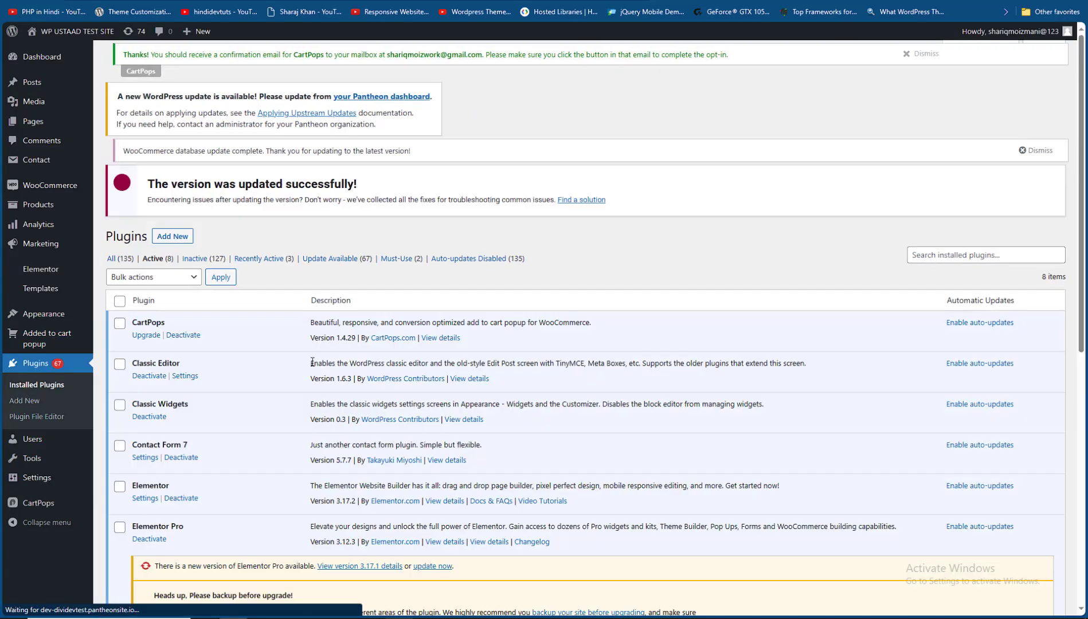
{"action": "scroll", "coordinate": [298, 367], "scroll_direction": "down", "scroll_amount": 8}
{"action": "left_click", "coordinate": [121, 510]}
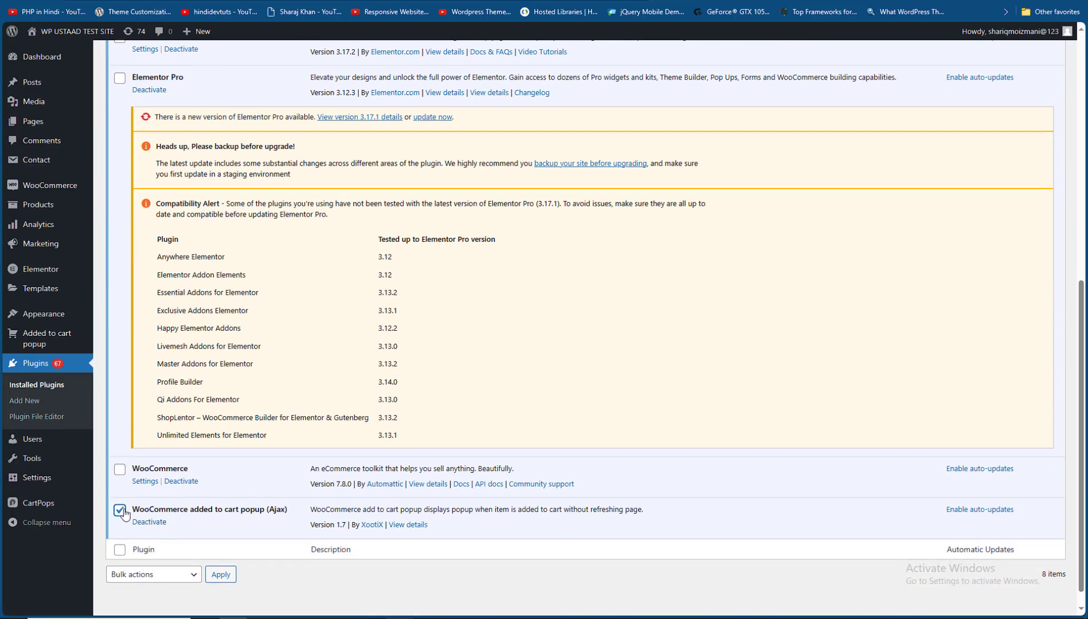
{"action": "left_click", "coordinate": [149, 522]}
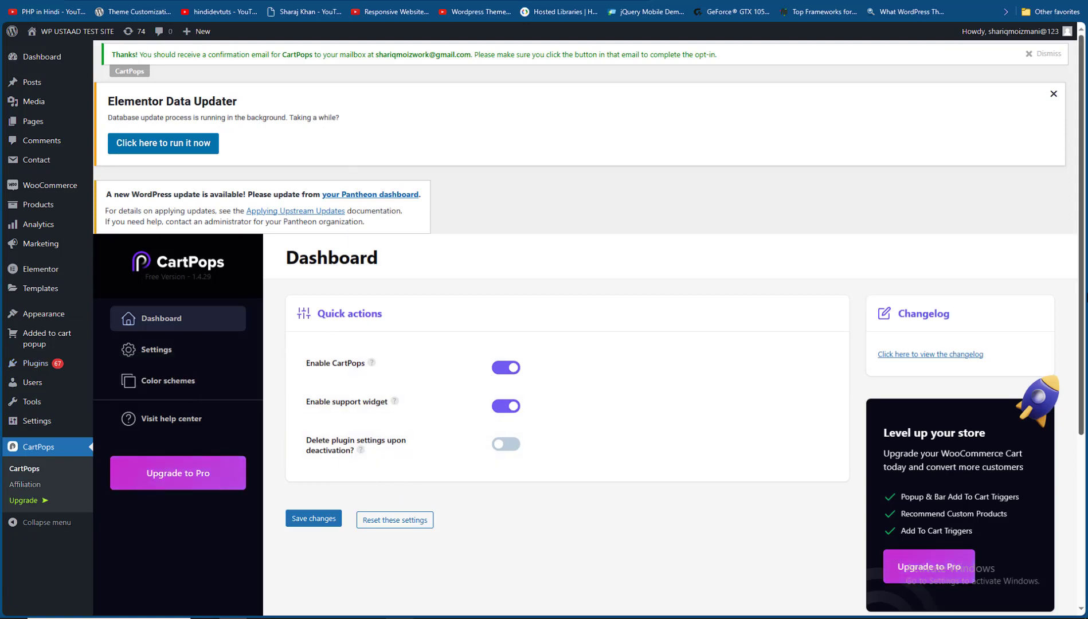
Step: Choose Drawer as the add to cart trigger in the CartPops general settings and save the changes
{"action": "scroll", "coordinate": [172, 473], "scroll_direction": "down", "scroll_amount": 1}
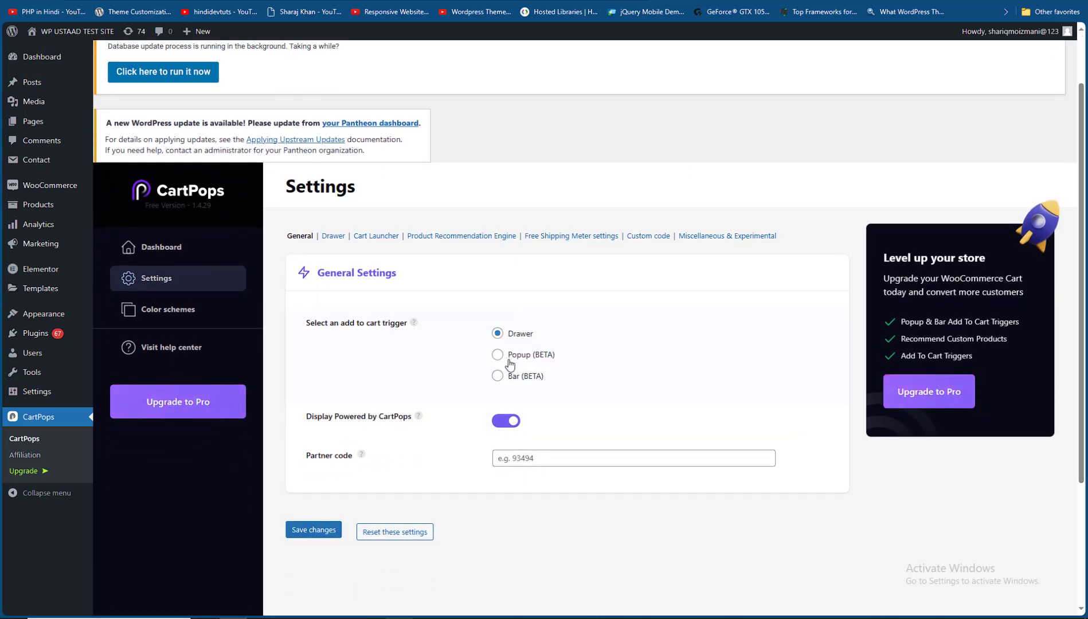
{"action": "left_click", "coordinate": [502, 354]}
{"action": "left_click", "coordinate": [497, 335]}
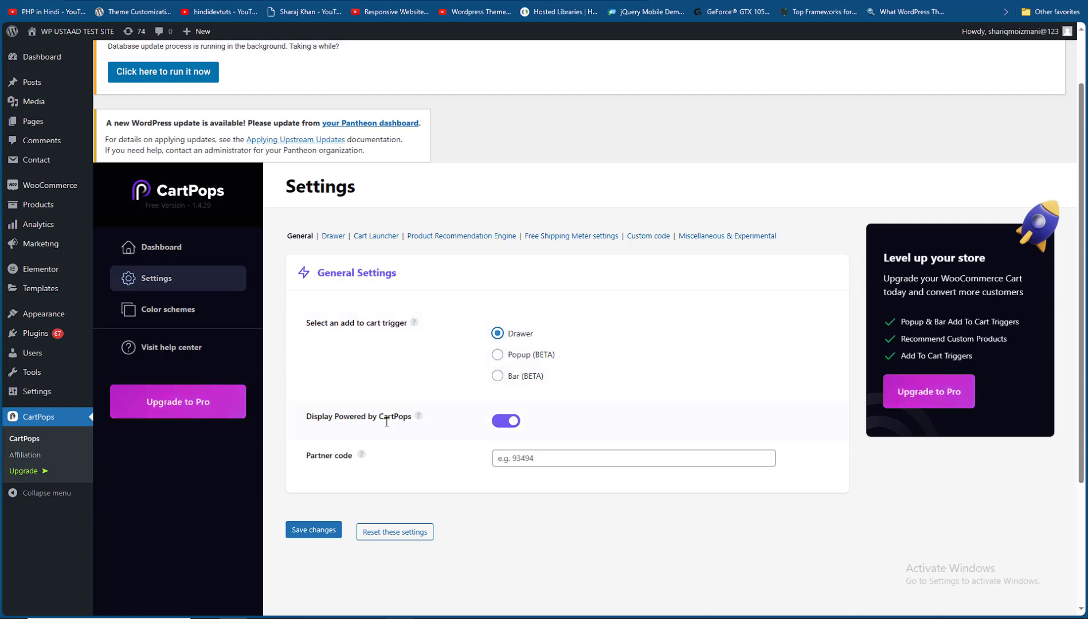
{"action": "left_click", "coordinate": [314, 529]}
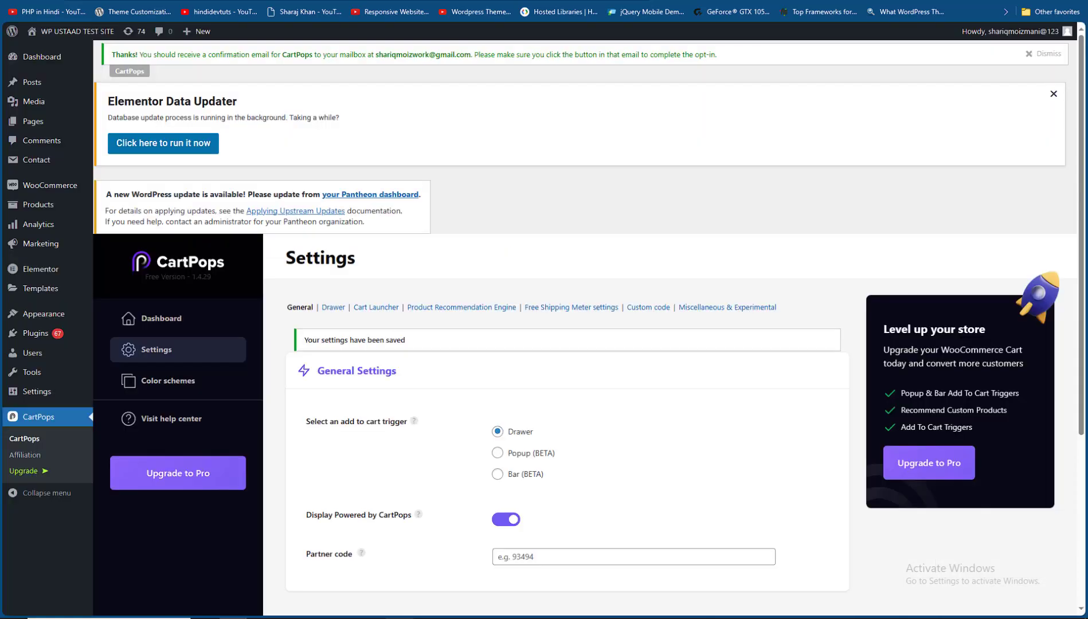
Step: Add Phone Case Canvas to the cart from the store's home page, then review and close the cart drawer
{"action": "mouse_move", "coordinate": [50, 31]}
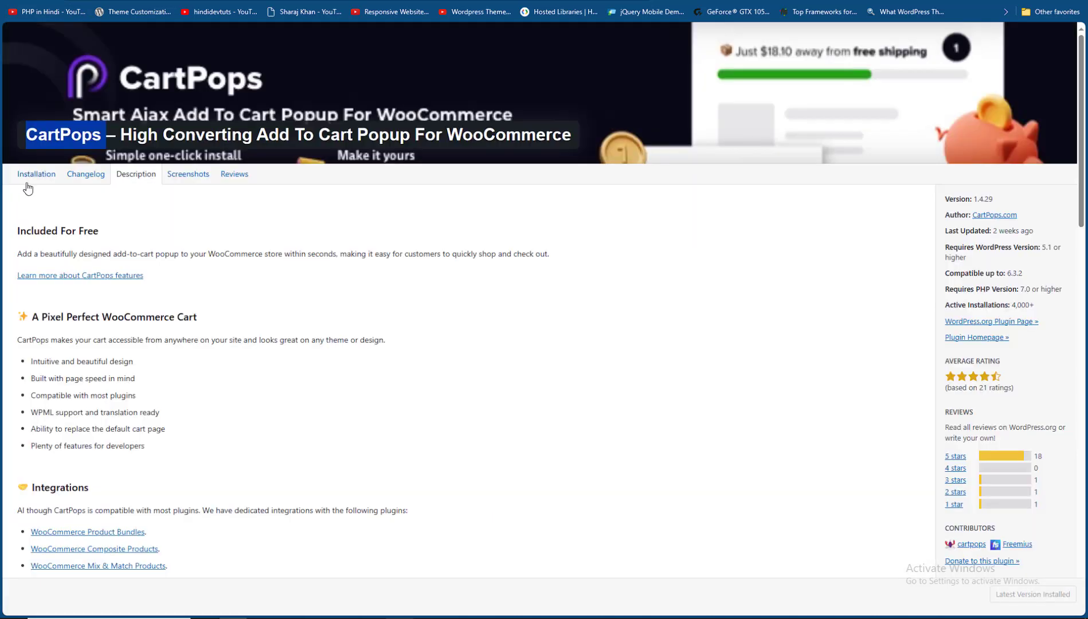
{"action": "left_click", "coordinate": [27, 181]}
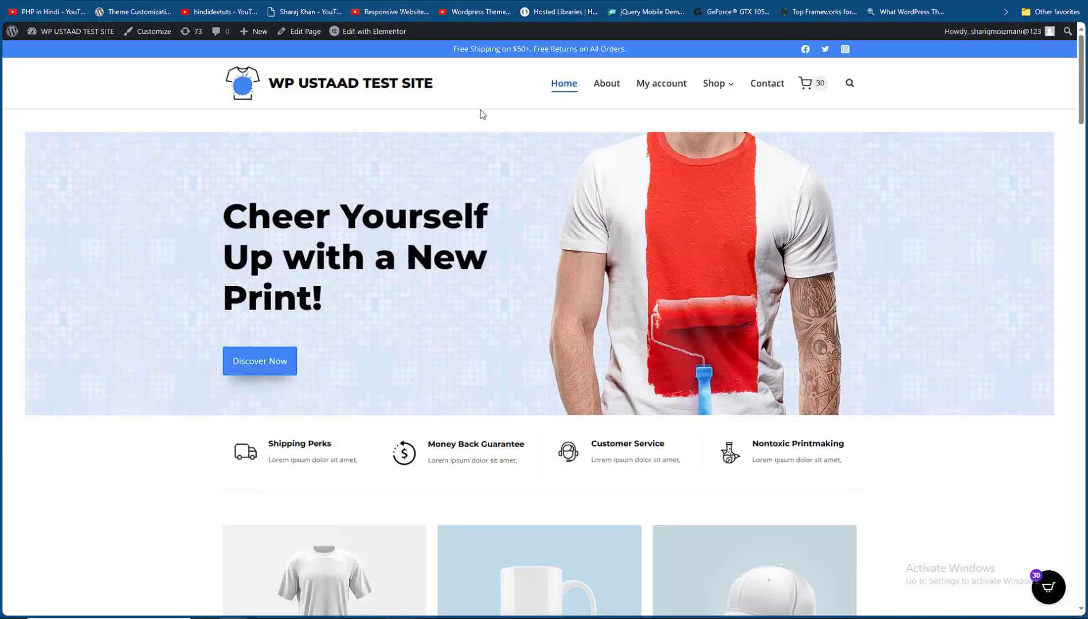
{"action": "left_click_drag", "start_coordinate": [1081, 112], "coordinate": [1084, 228]}
{"action": "scroll", "coordinate": [498, 202], "scroll_direction": "down", "scroll_amount": 10}
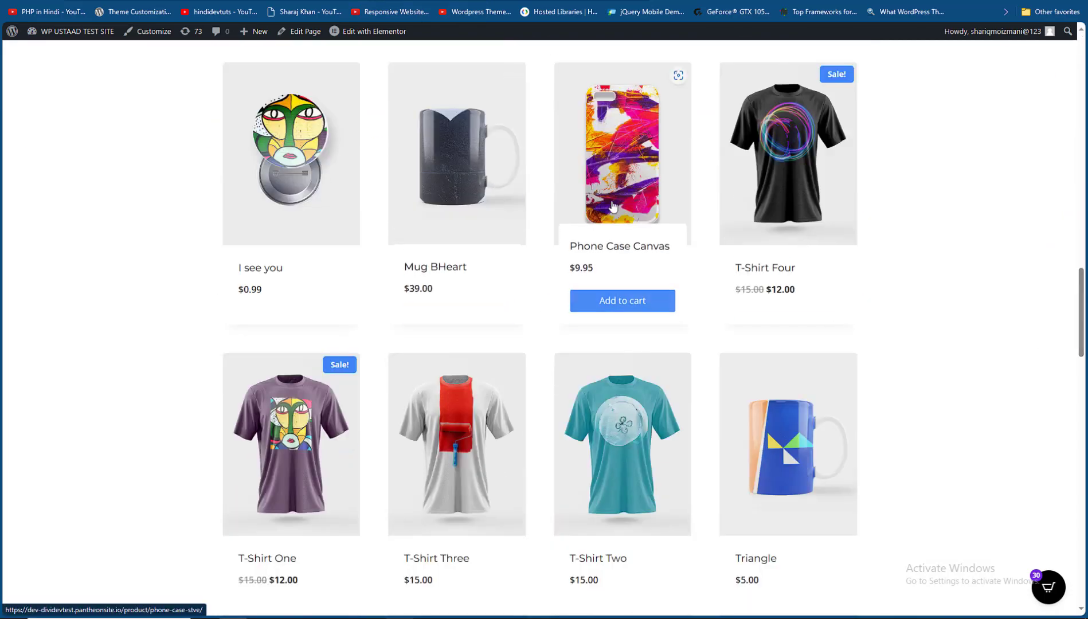
{"action": "left_click", "coordinate": [618, 302]}
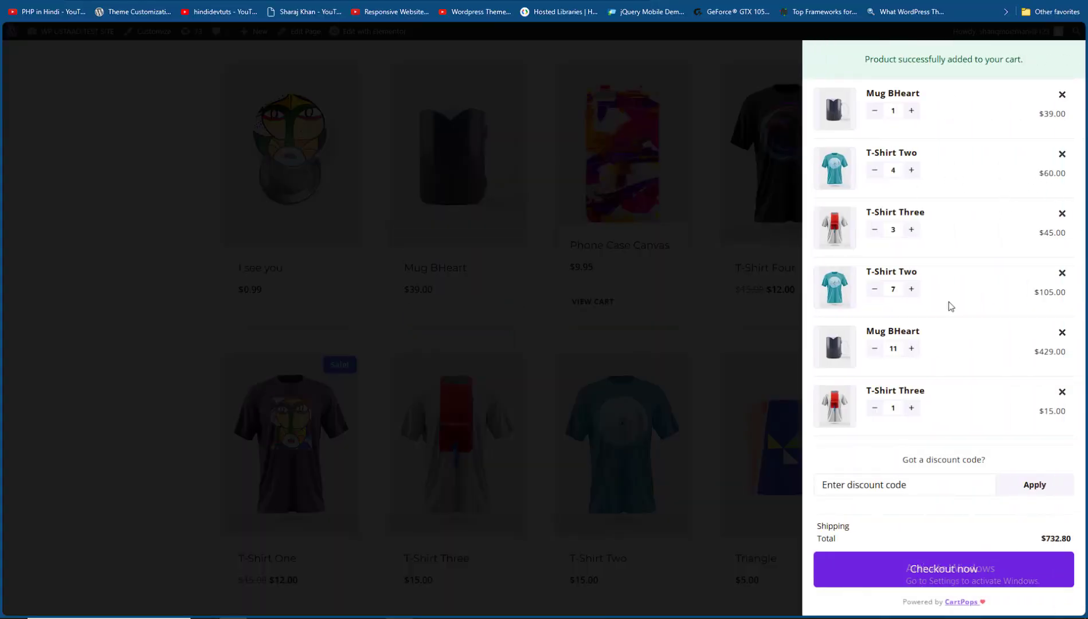
{"action": "scroll", "coordinate": [950, 306], "scroll_direction": "down", "scroll_amount": 2}
{"action": "scroll", "coordinate": [950, 306], "scroll_direction": "up", "scroll_amount": 2}
{"action": "left_click", "coordinate": [769, 71]}
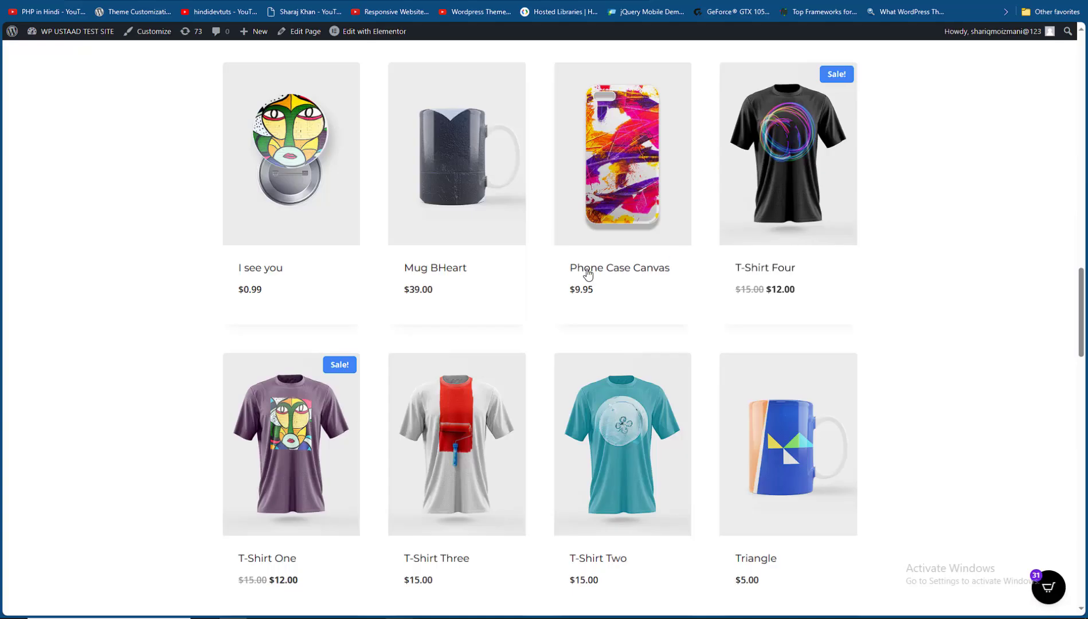
Step: Add Mug BHeart to the cart from the home page's Features Products grid
{"action": "scroll", "coordinate": [910, 402], "scroll_direction": "up", "scroll_amount": 5}
{"action": "scroll", "coordinate": [1051, 170], "scroll_direction": "up", "scroll_amount": 10}
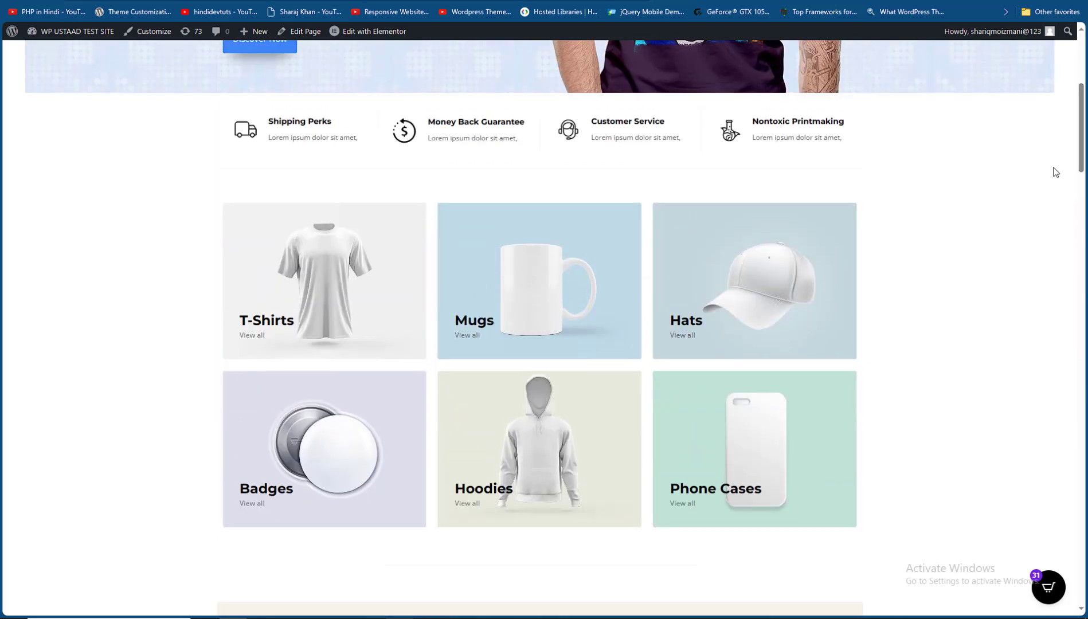
{"action": "scroll", "coordinate": [624, 275], "scroll_direction": "down", "scroll_amount": 20}
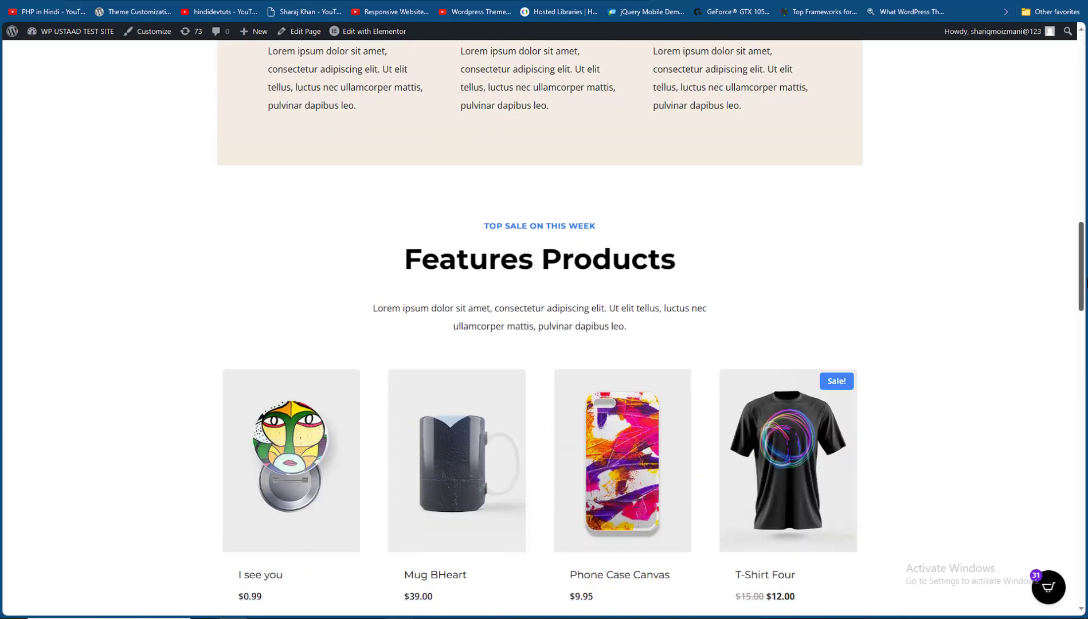
{"action": "scroll", "coordinate": [624, 274], "scroll_direction": "up", "scroll_amount": 5}
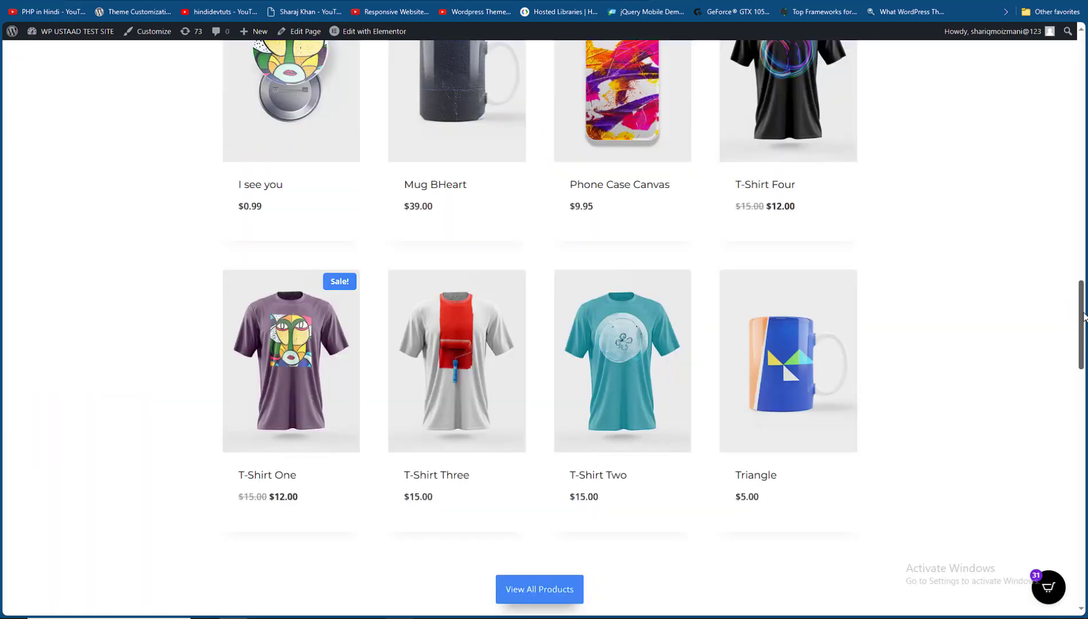
{"action": "left_click", "coordinate": [445, 277]}
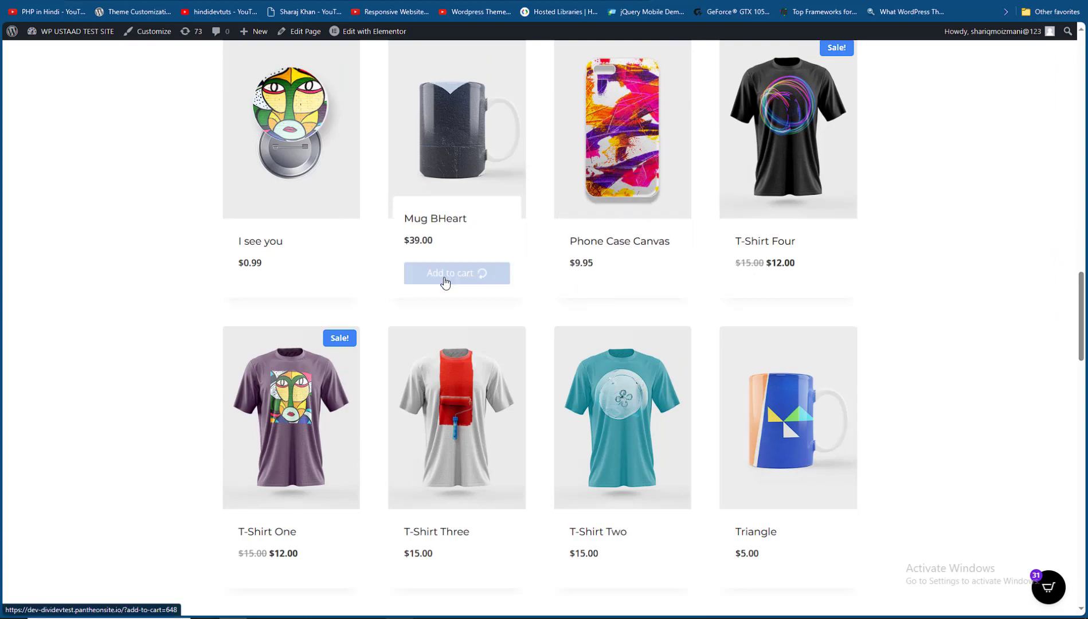